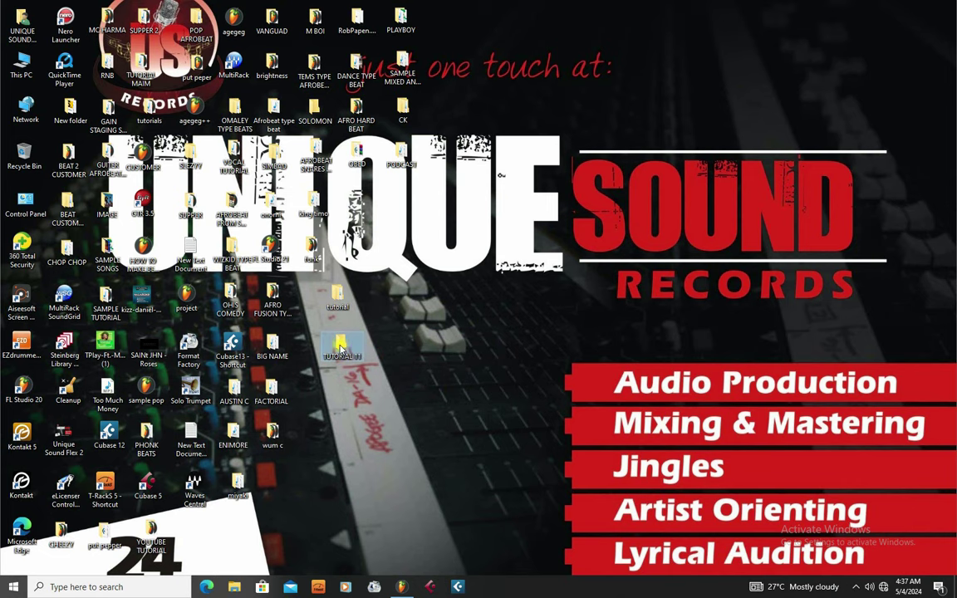
Move beat file 10 from Afrobeat type beat\10 into the TUTORIAL 11 folder.
double_click(340, 349)
drag(551, 168, 699, 169)
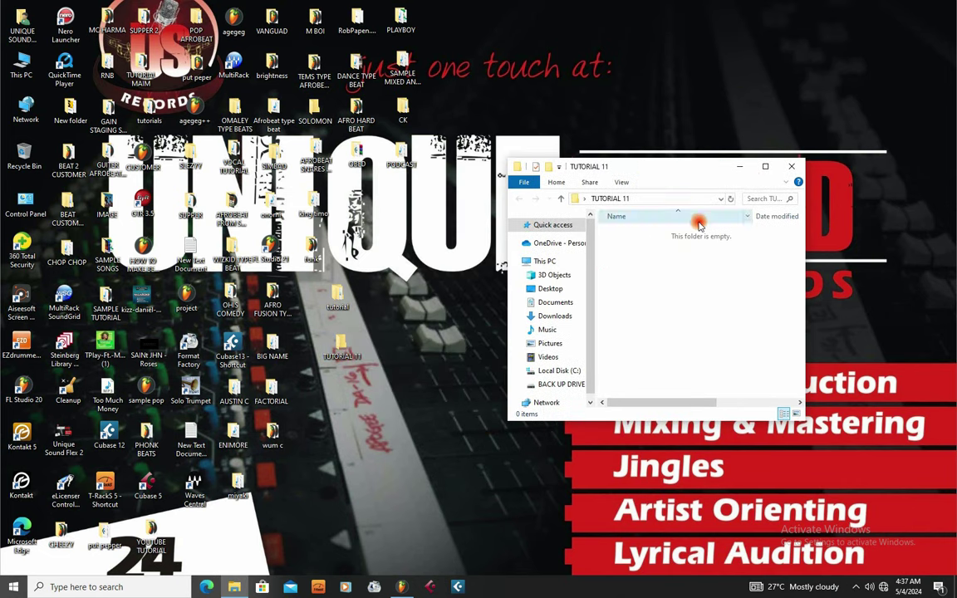
drag(561, 165, 469, 151)
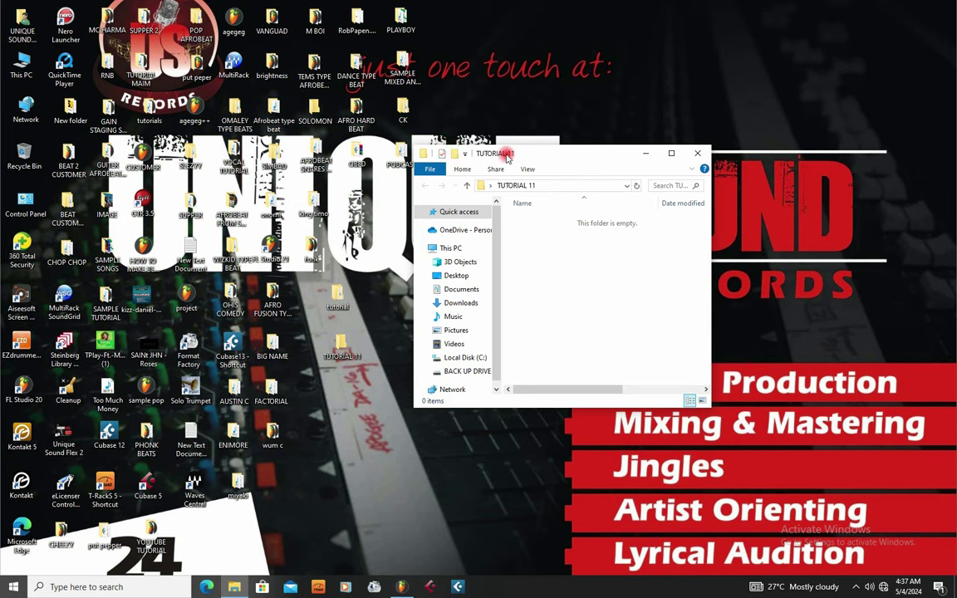
drag(507, 158, 585, 155)
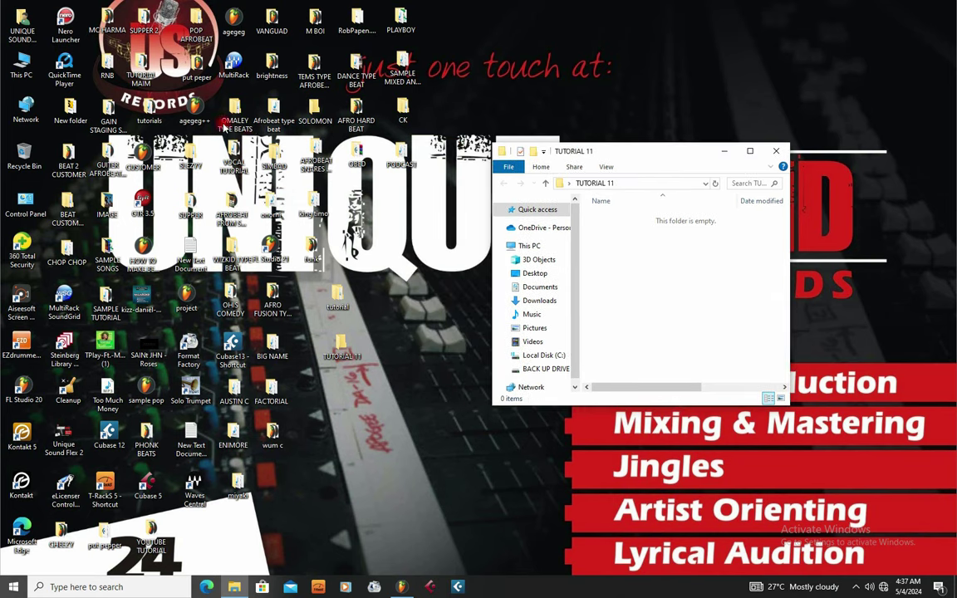
double_click(271, 110)
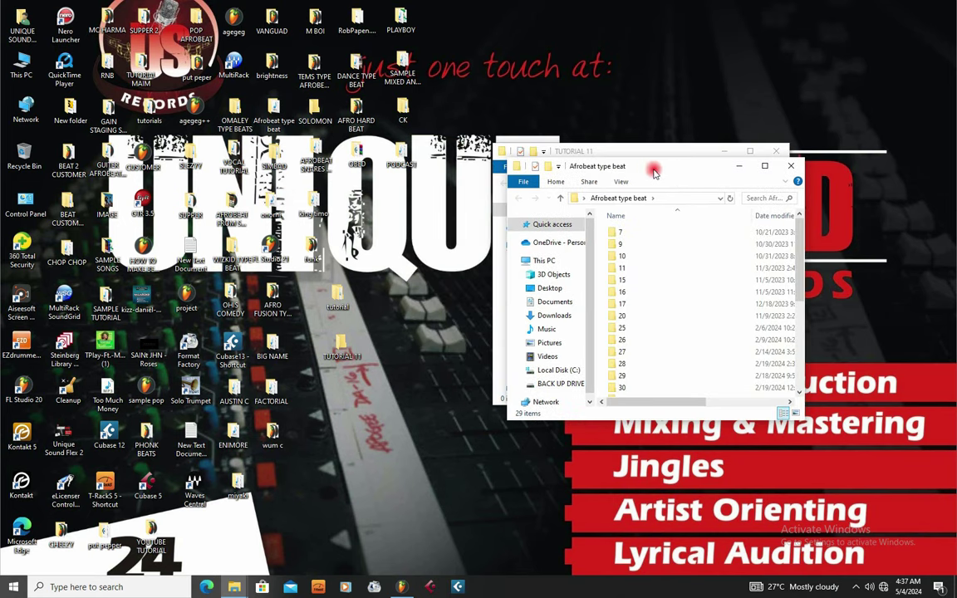
drag(654, 171, 358, 142)
double_click(331, 226)
drag(339, 235, 656, 209)
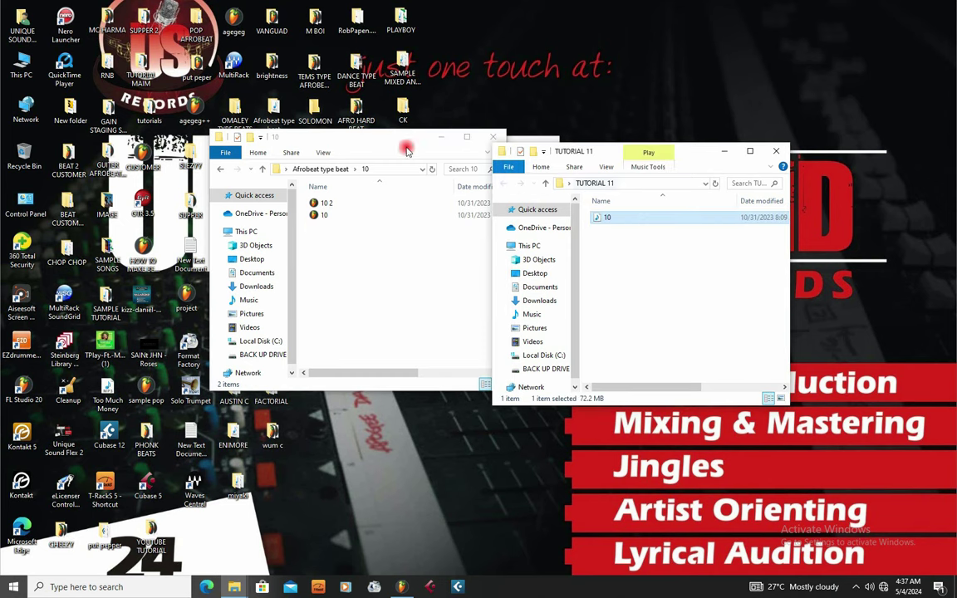
Close both Explorer windows and launch Cubase 5.
click(493, 137)
drag(652, 156, 554, 189)
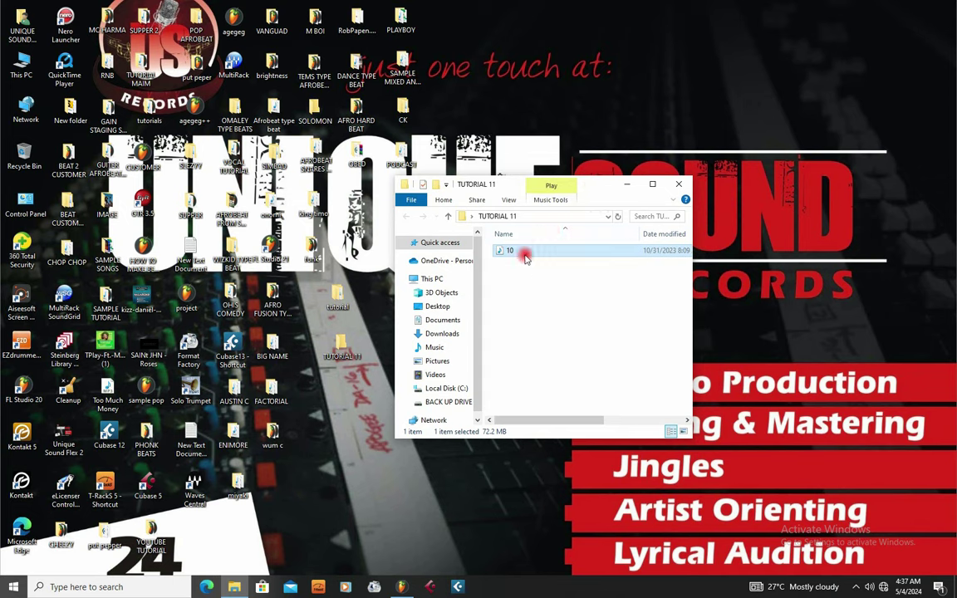
key(alt+F4)
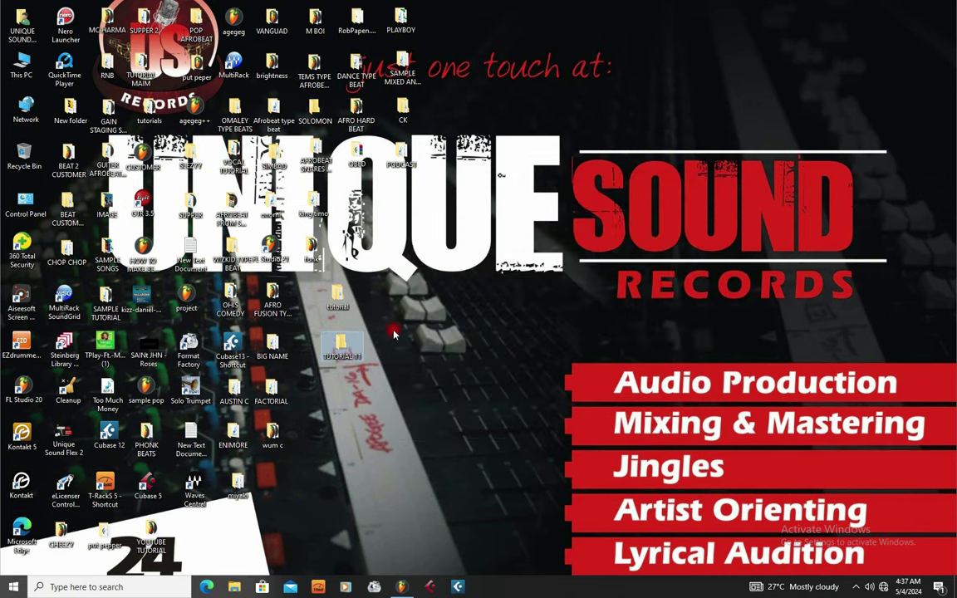
click(430, 588)
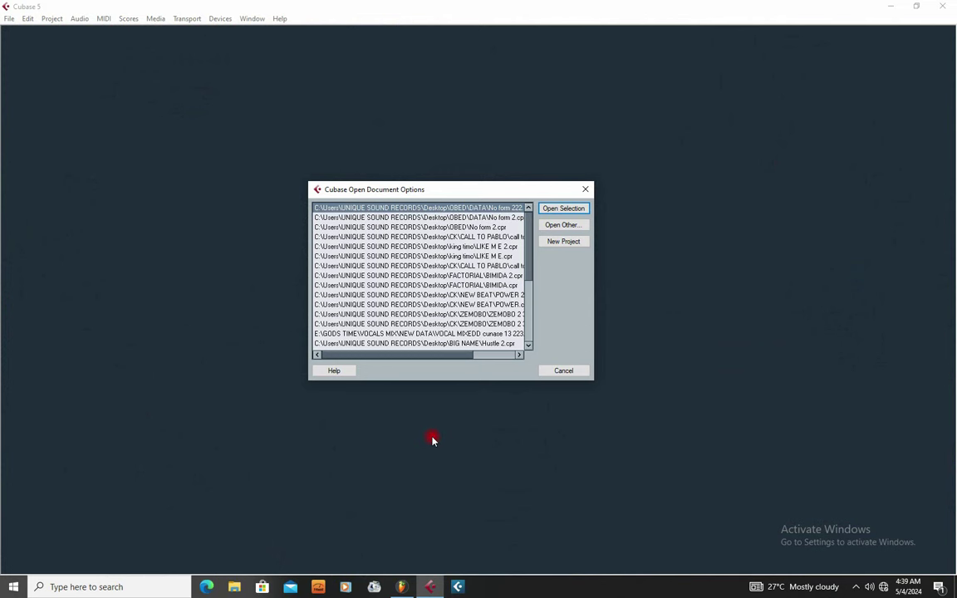
Choose New Project and create it from the Empty template.
click(498, 246)
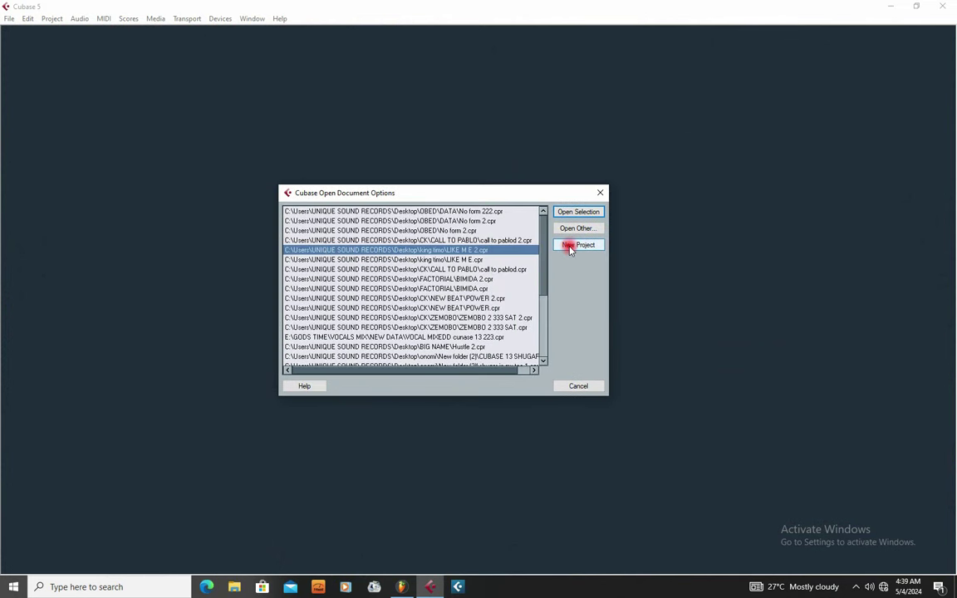
click(571, 246)
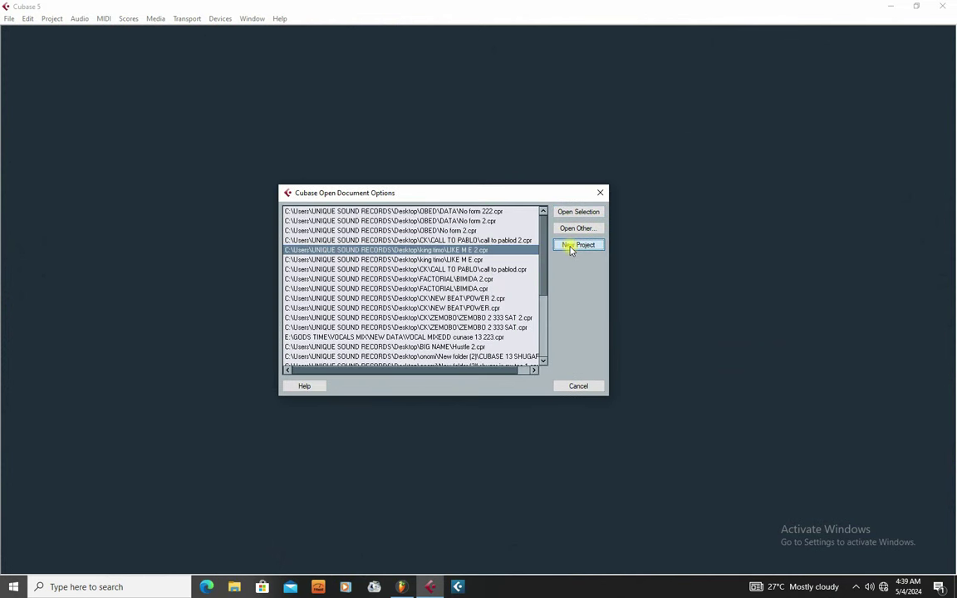
click(404, 250)
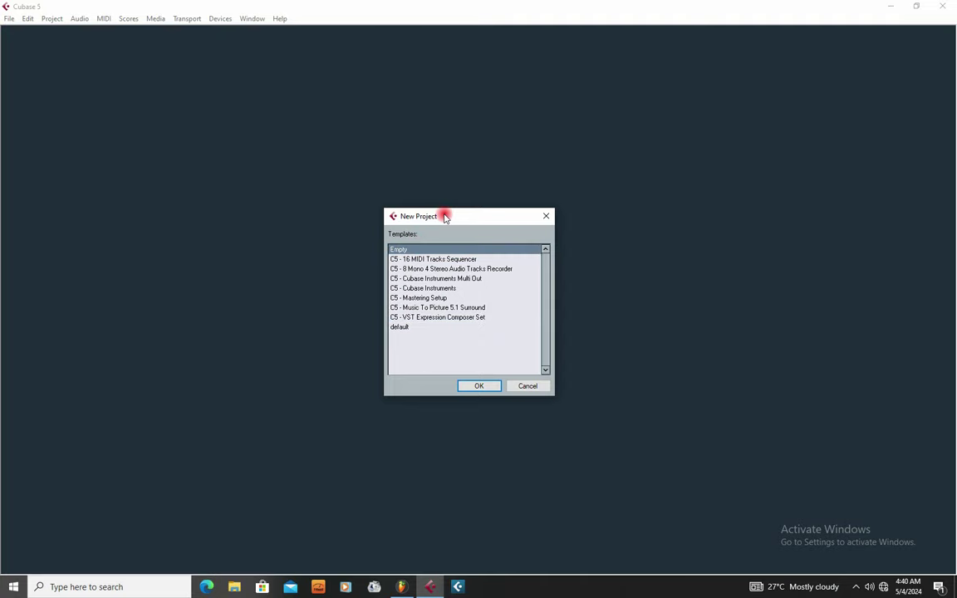
drag(443, 214, 480, 205)
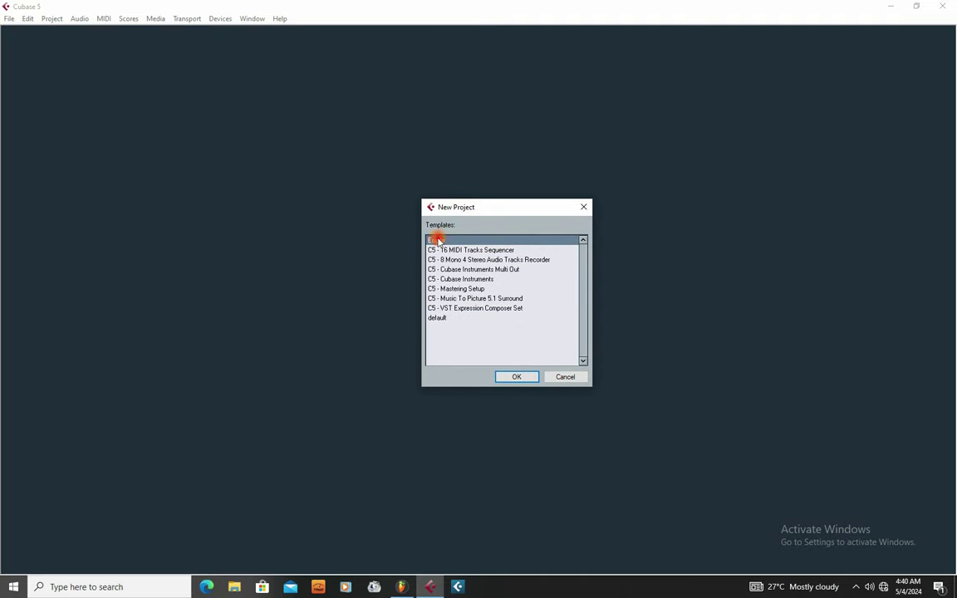
click(516, 377)
Expand the Desktop branch in the Set Project Folder dialog.
drag(556, 211, 429, 118)
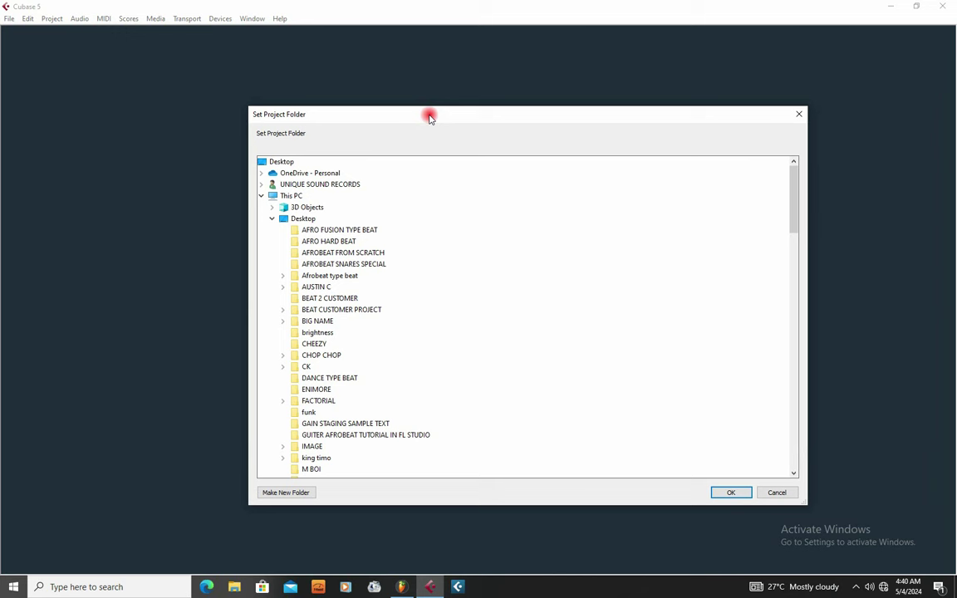
click(272, 219)
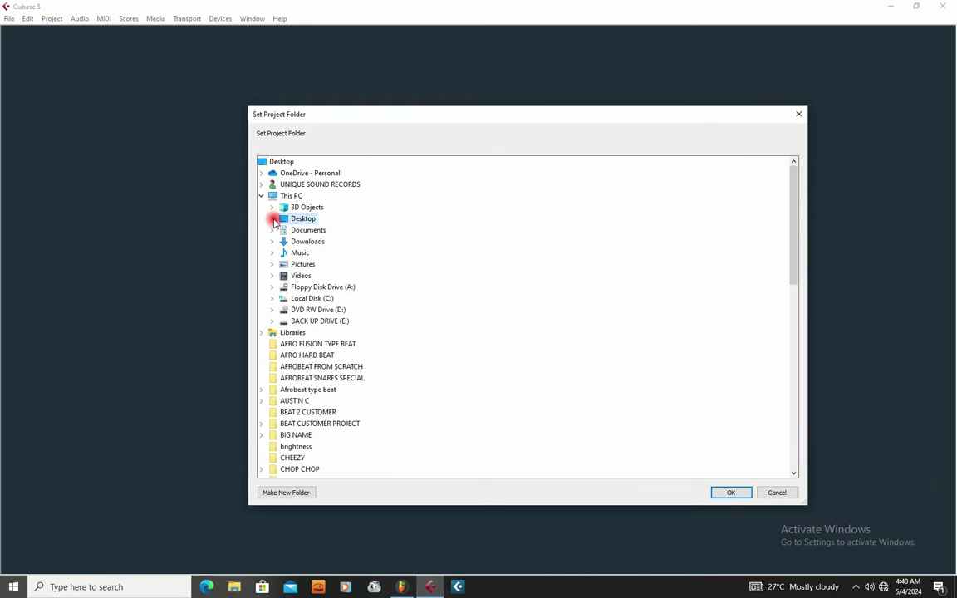
scroll(310, 239, up, 2)
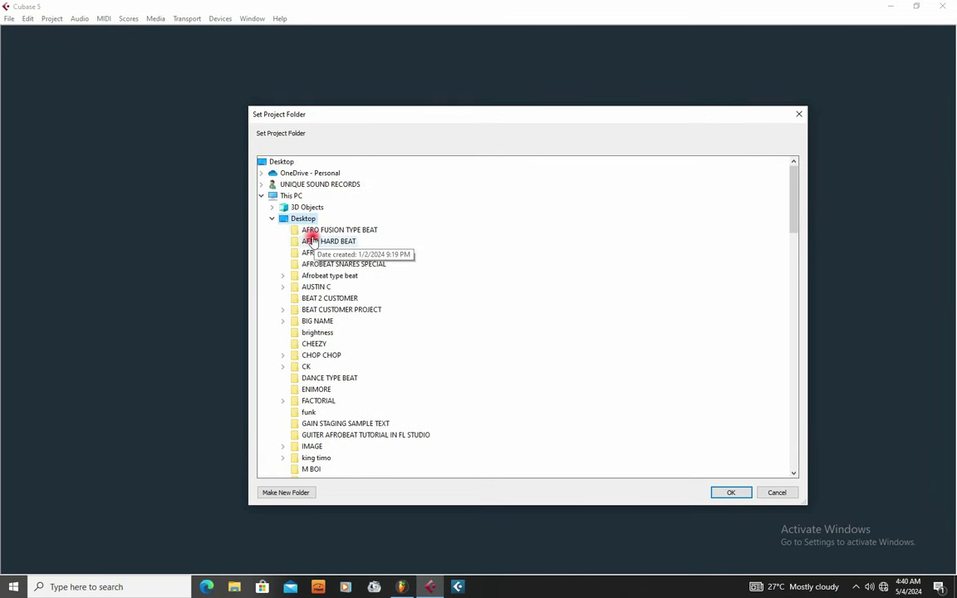
click(270, 219)
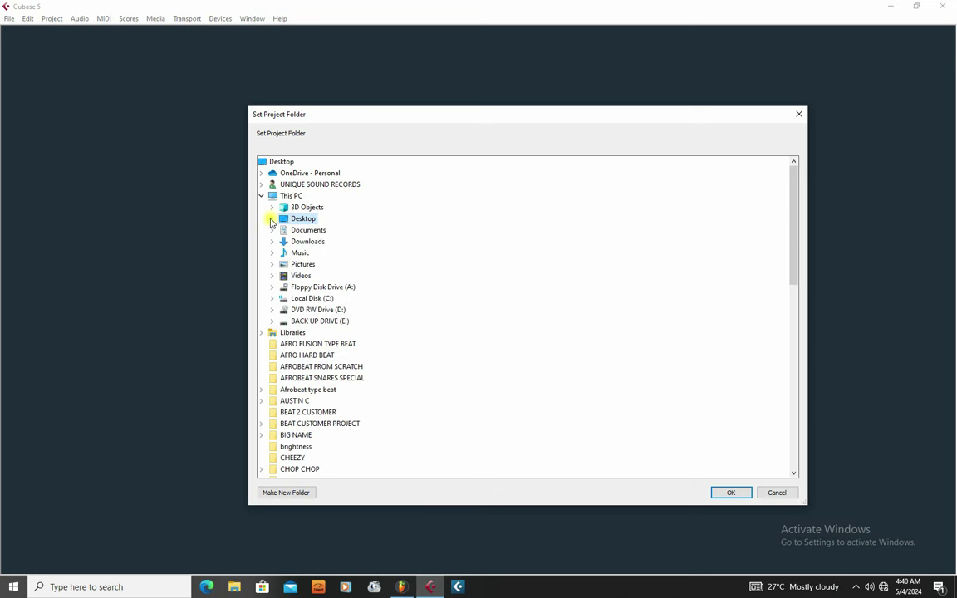
click(270, 220)
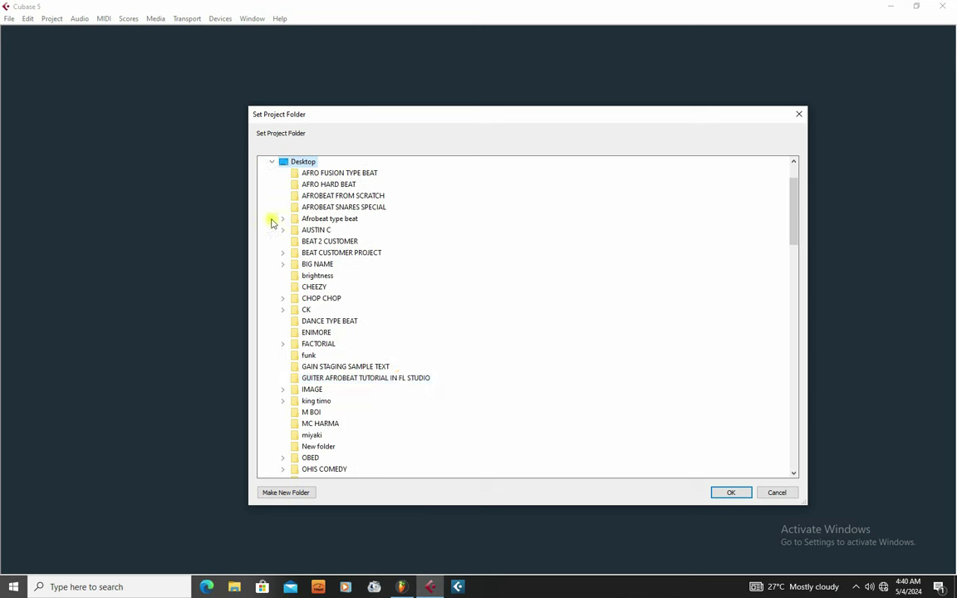
click(316, 333)
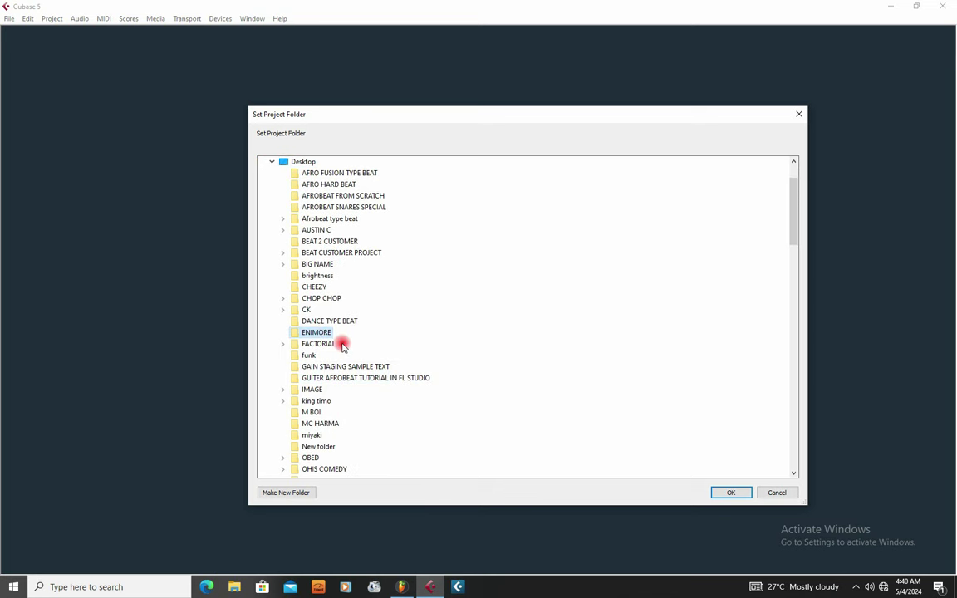
Select TUTORIAL 11 under TUTORIAL MAIM and confirm it as the project folder.
text(tu)
key(Down)
key(Down)
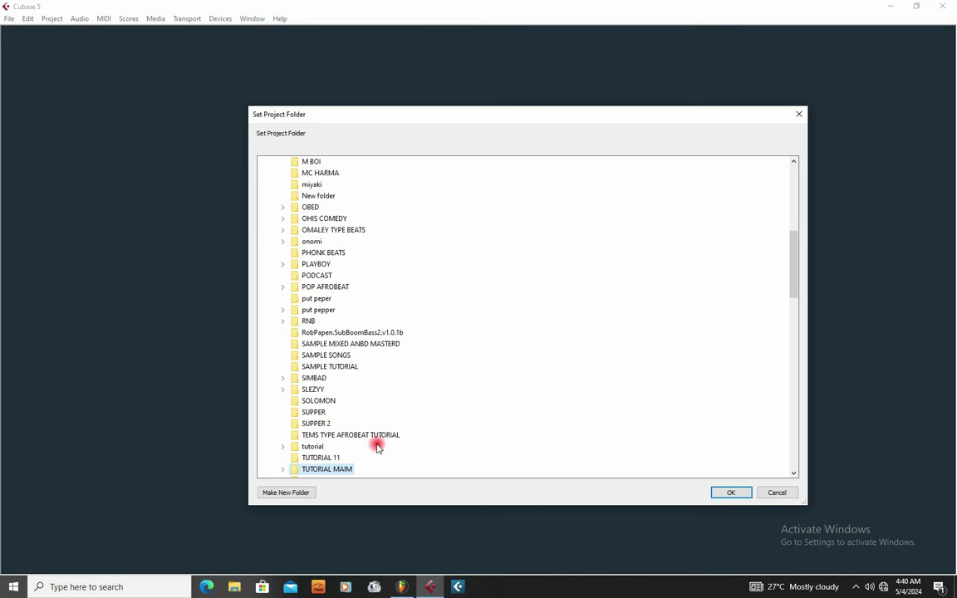
click(323, 457)
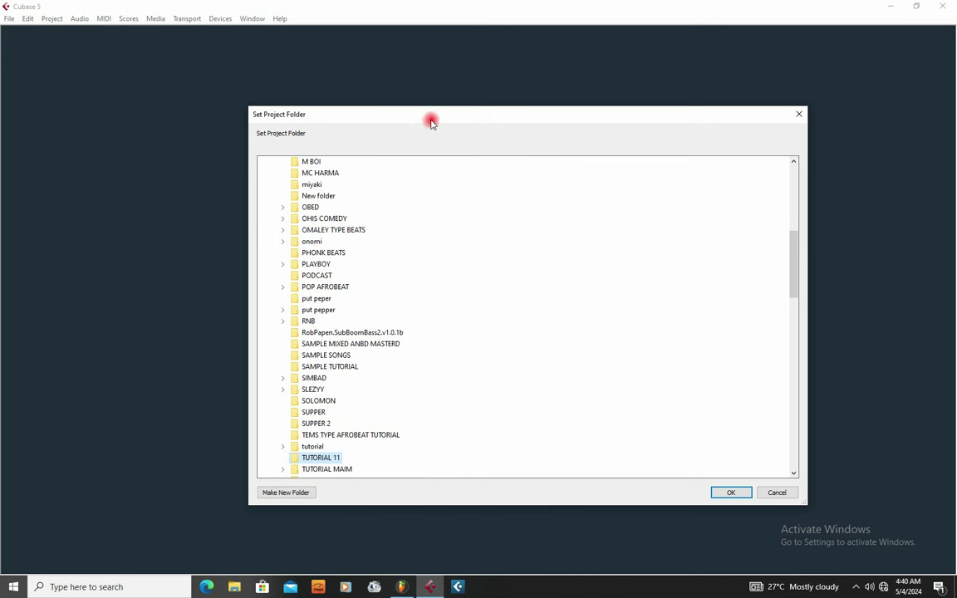
drag(431, 122, 410, 118)
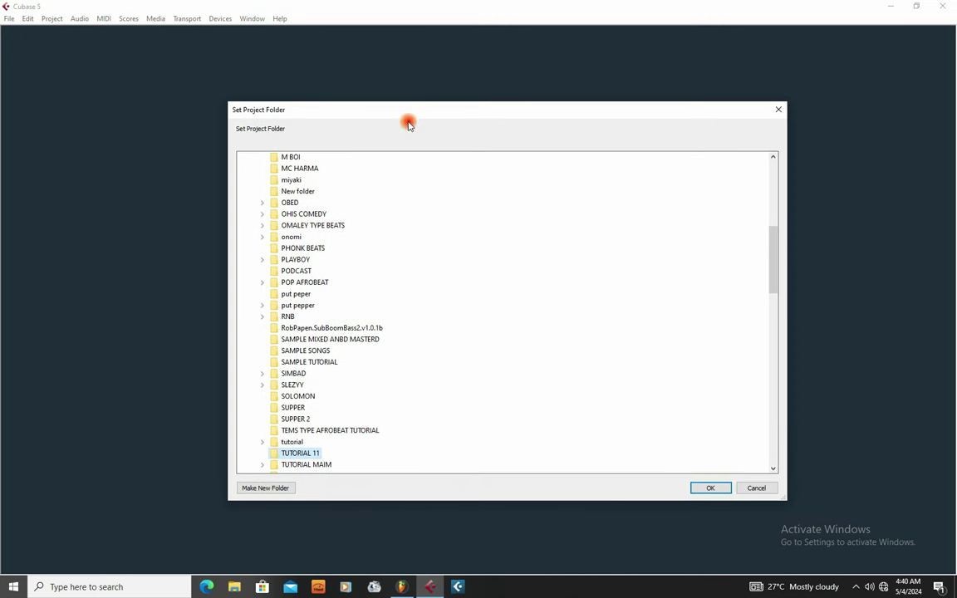
double_click(284, 465)
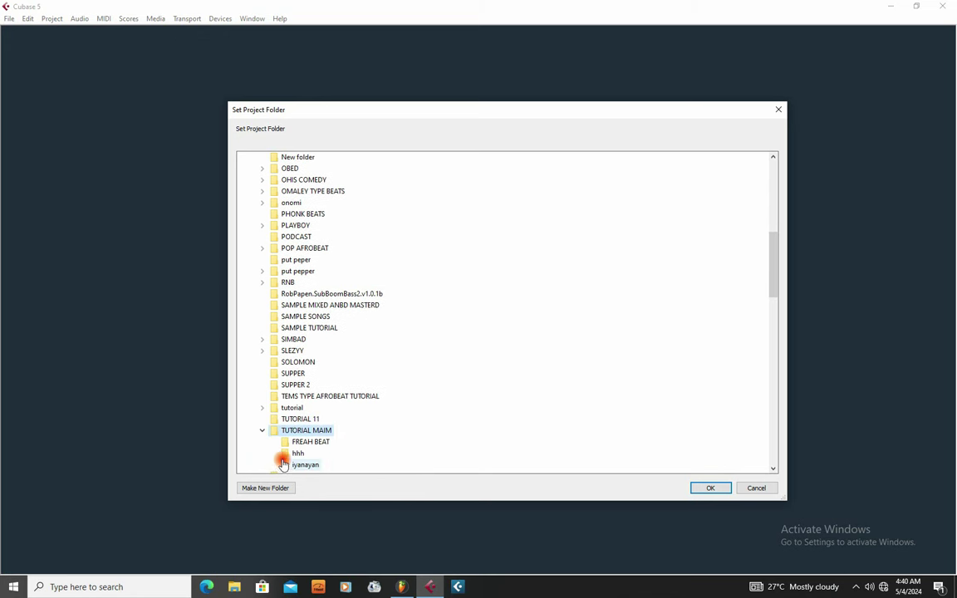
click(289, 418)
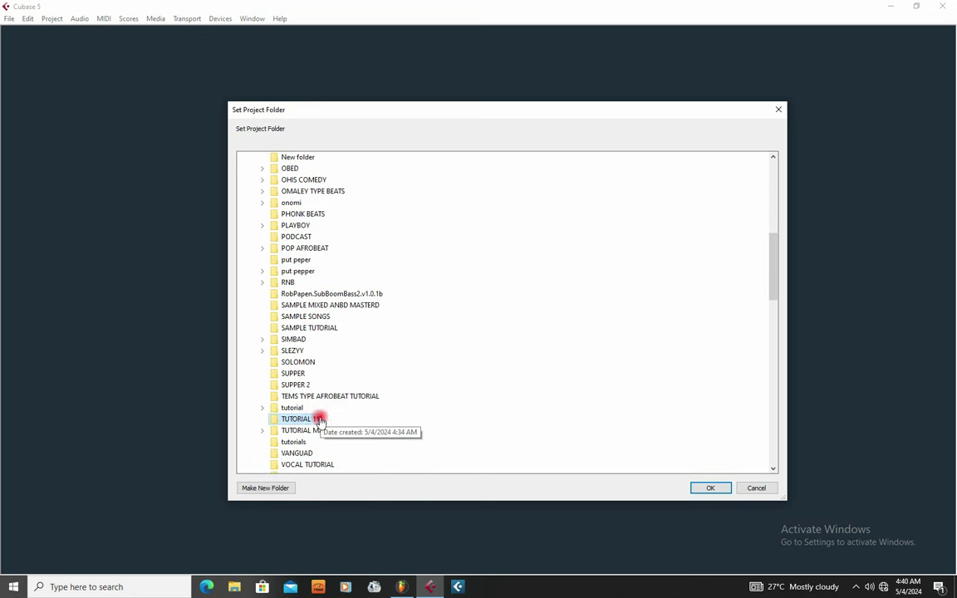
click(708, 488)
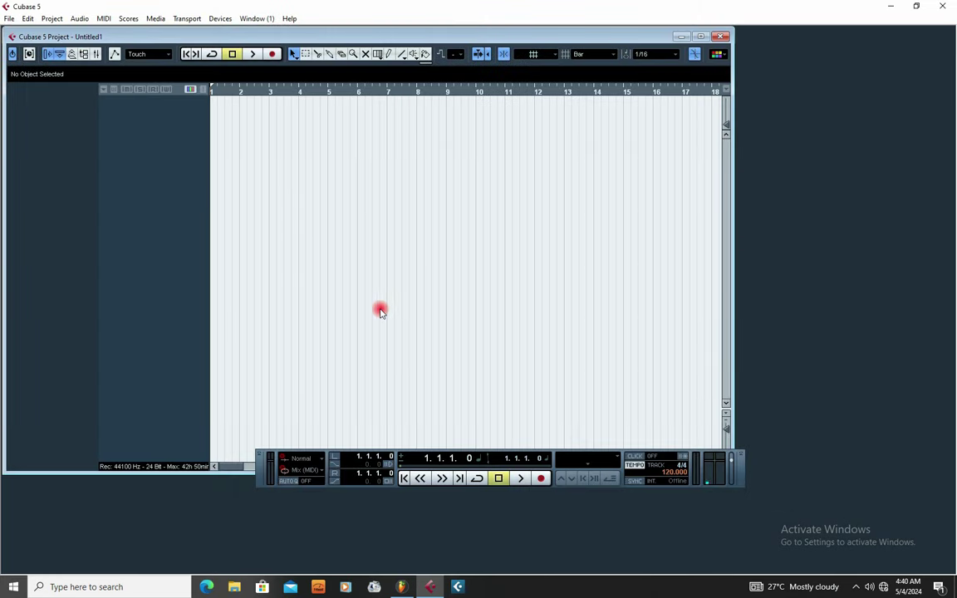
double_click(334, 36)
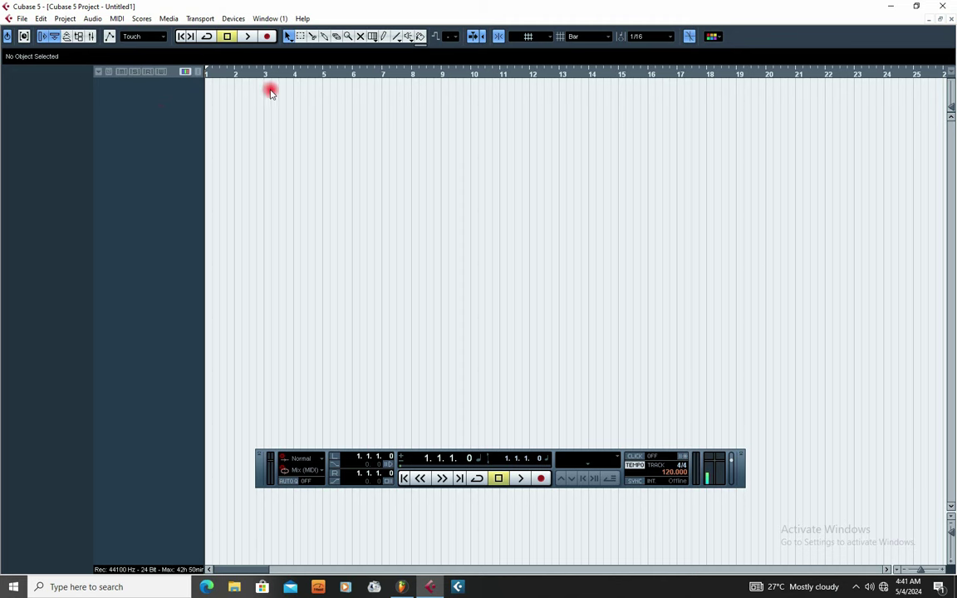
Add one stereo audio track, Audio 01, to the project.
right_click(126, 98)
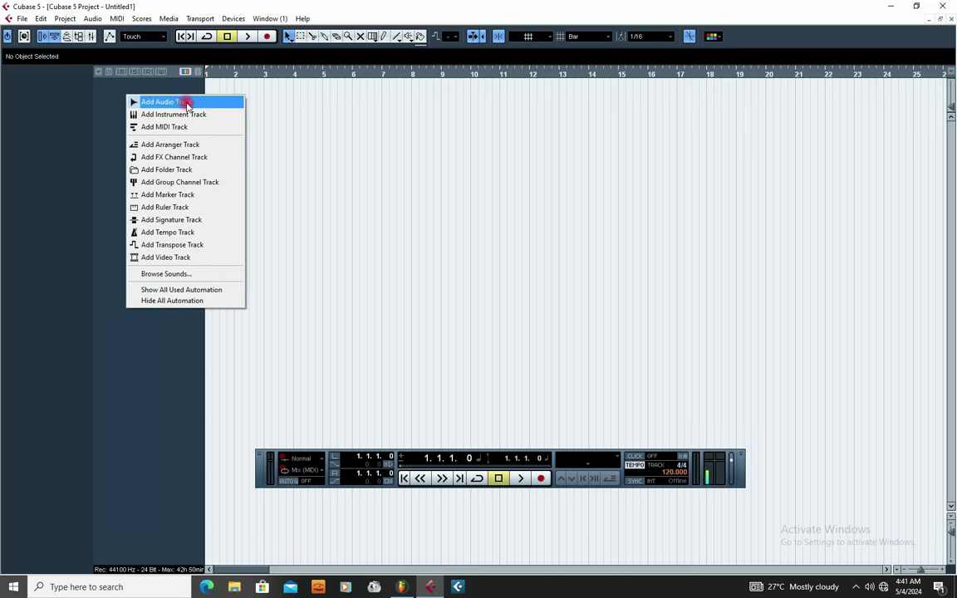
click(156, 103)
drag(388, 251, 384, 212)
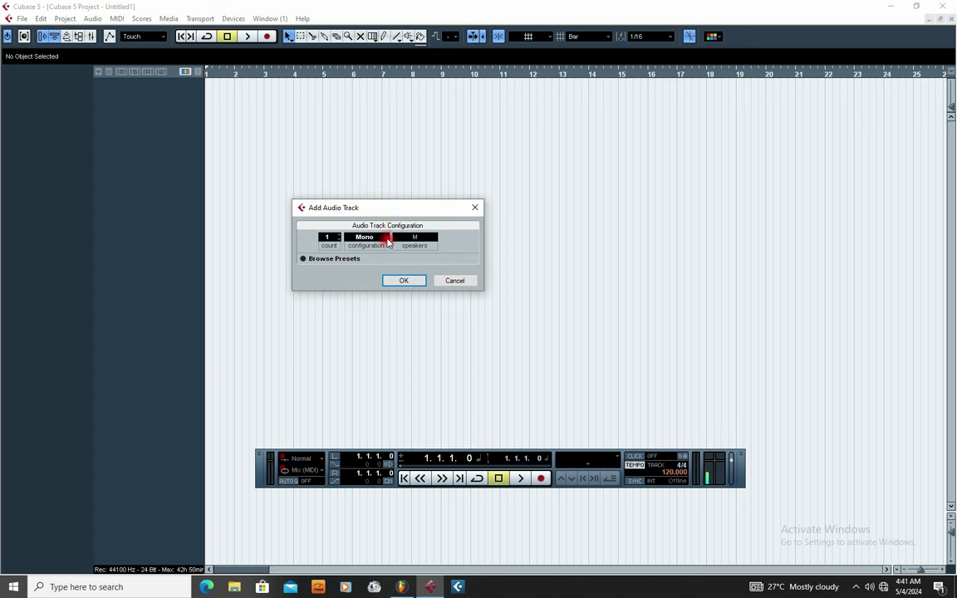
click(388, 241)
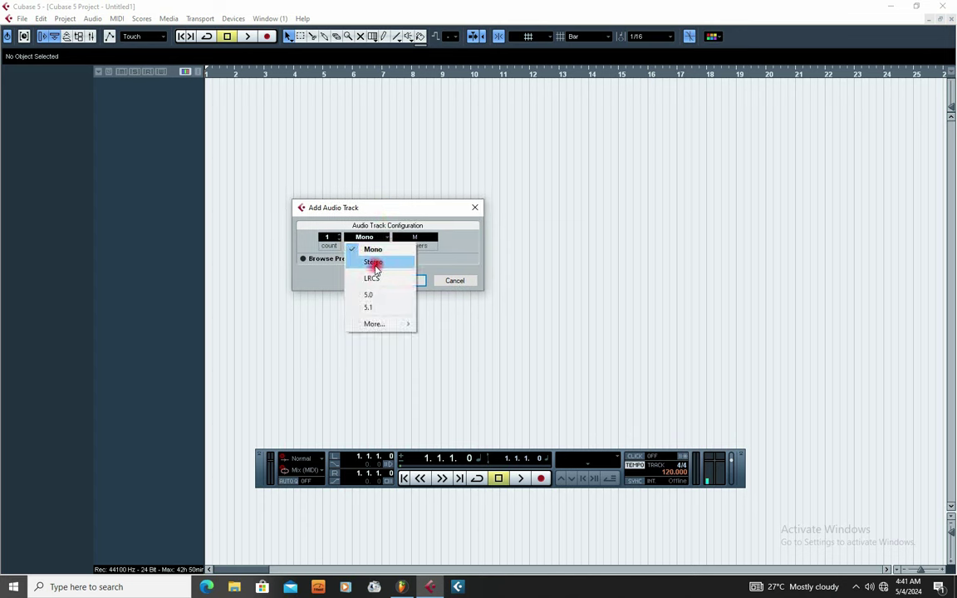
click(379, 217)
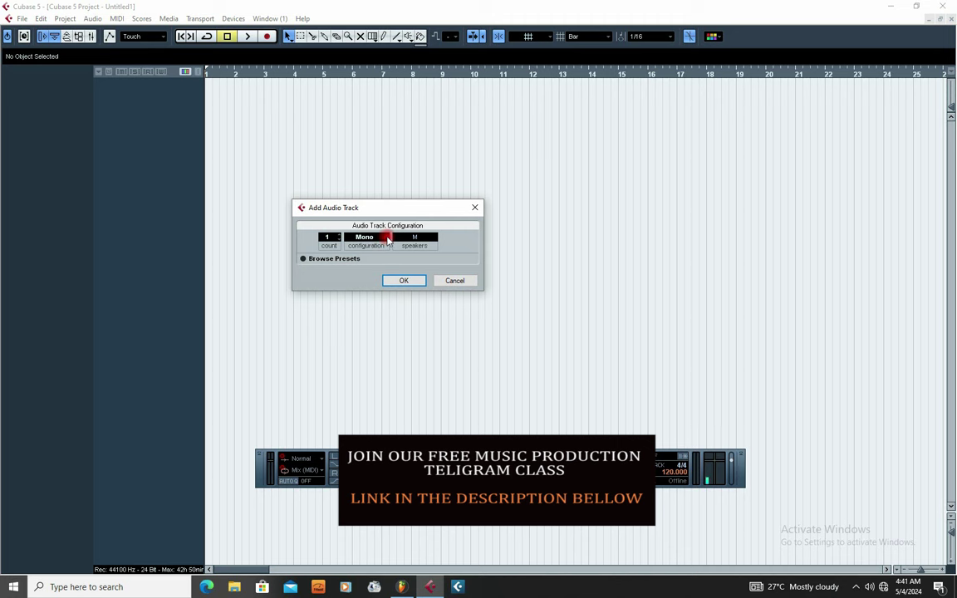
click(388, 240)
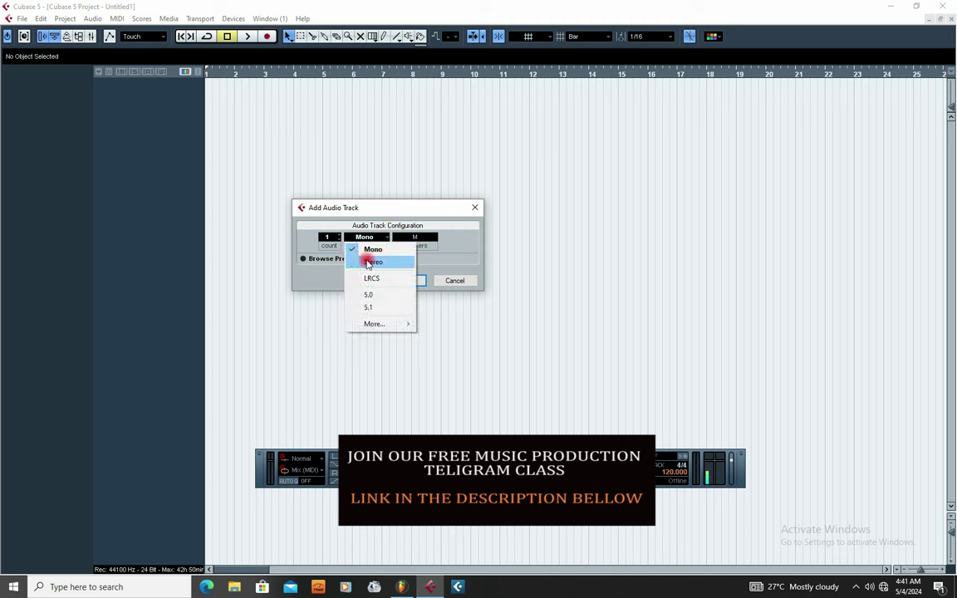
click(368, 263)
click(404, 281)
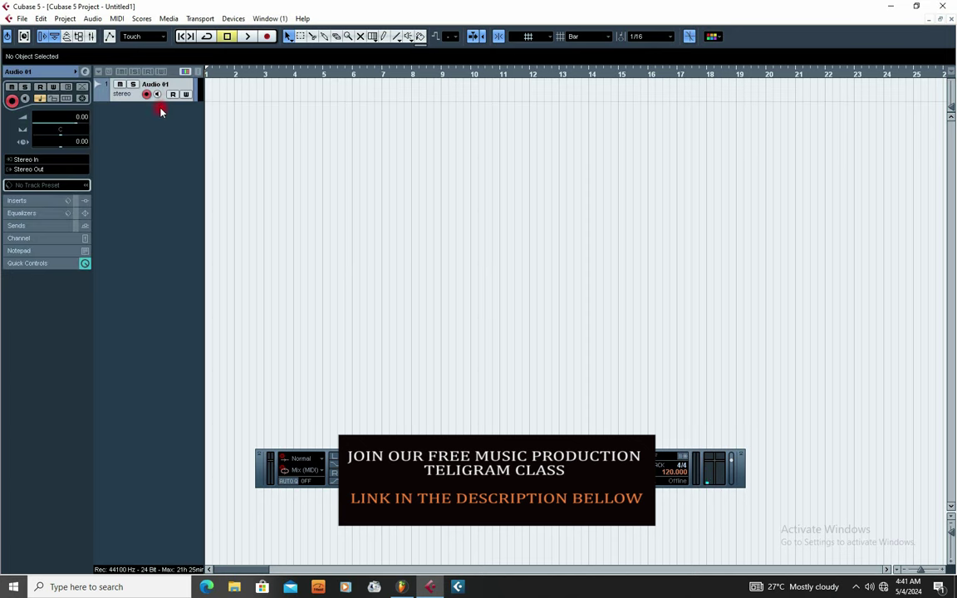
Make the Audio 01 track row taller.
drag(157, 100, 179, 170)
drag(208, 133, 753, 172)
drag(205, 123, 830, 132)
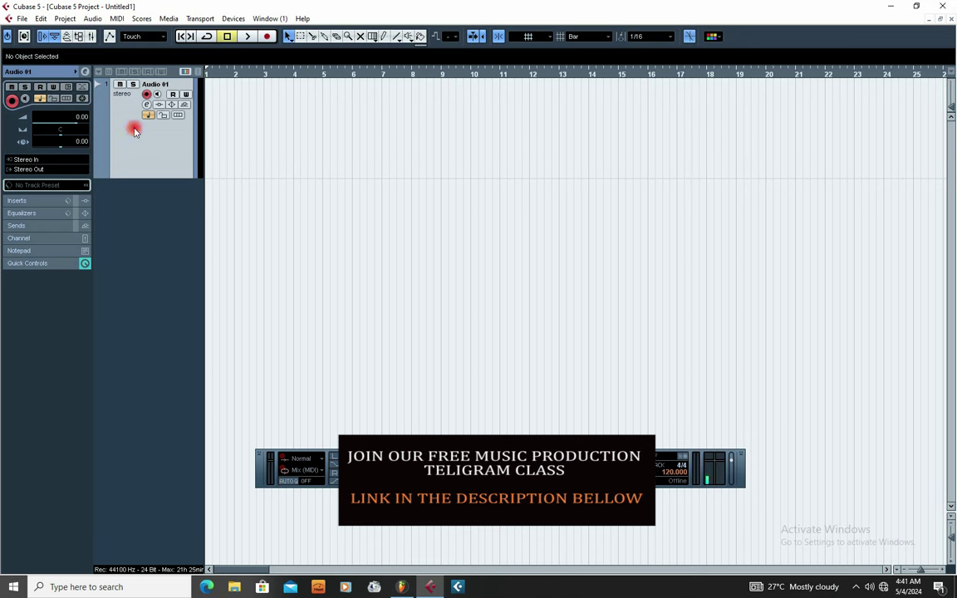
drag(208, 117, 939, 145)
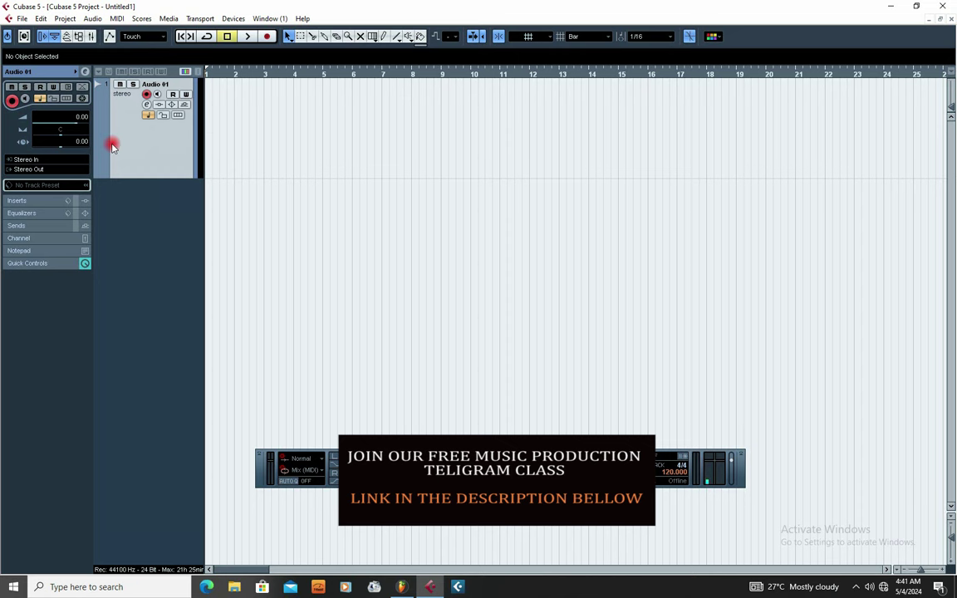
Start an audio import with File > Import > Audio File.
click(22, 19)
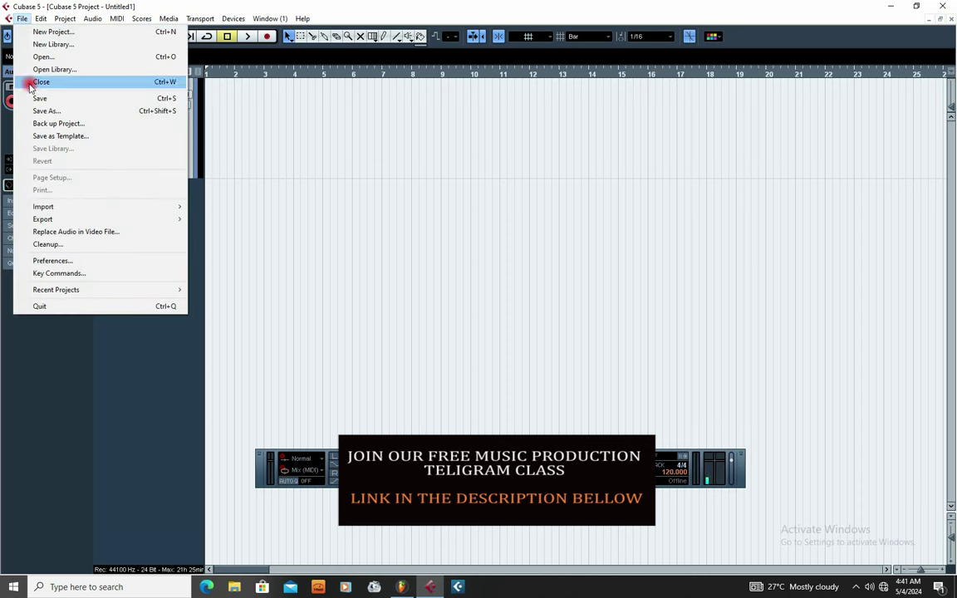
mouse_move(53, 208)
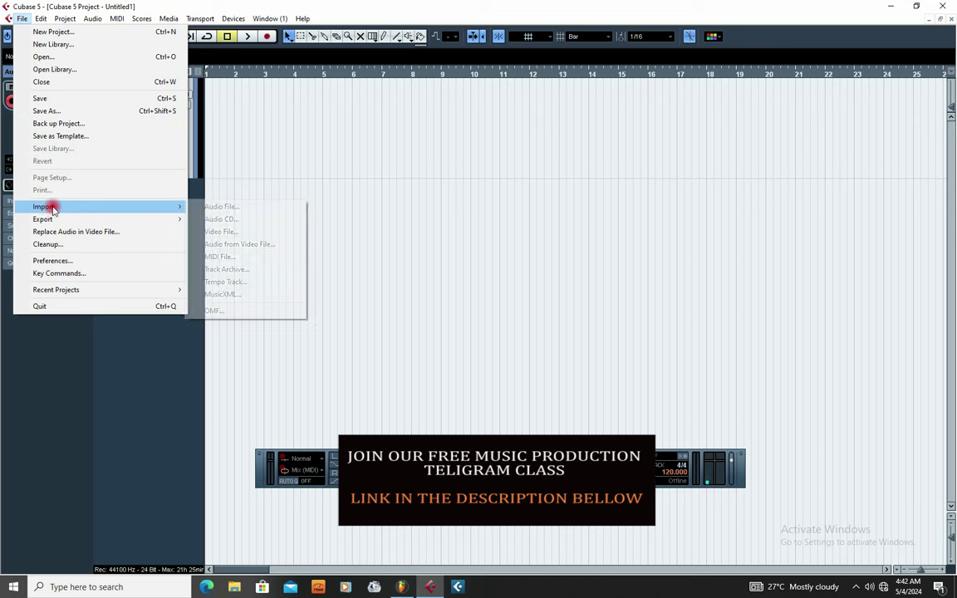
click(220, 207)
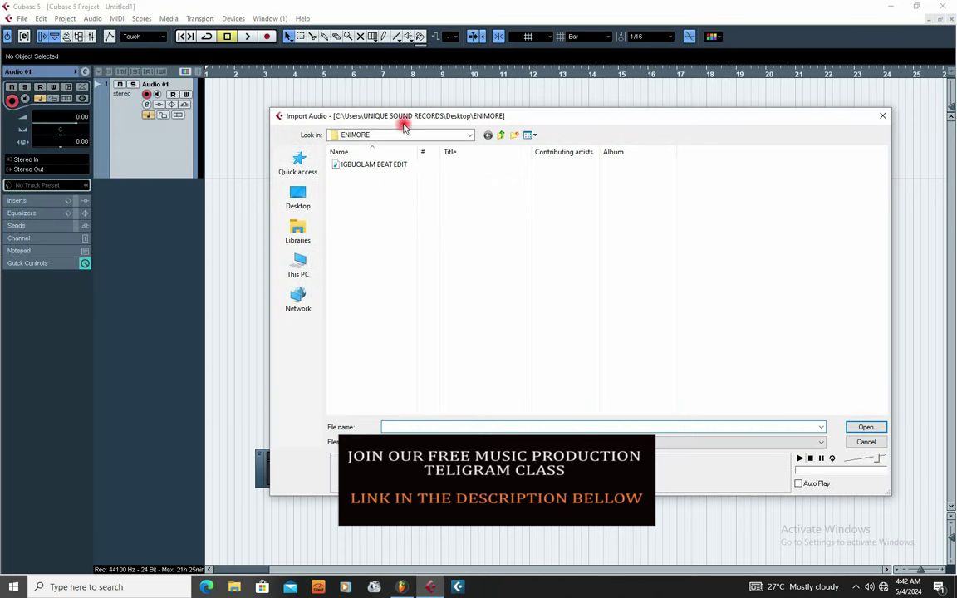
drag(508, 119, 486, 118)
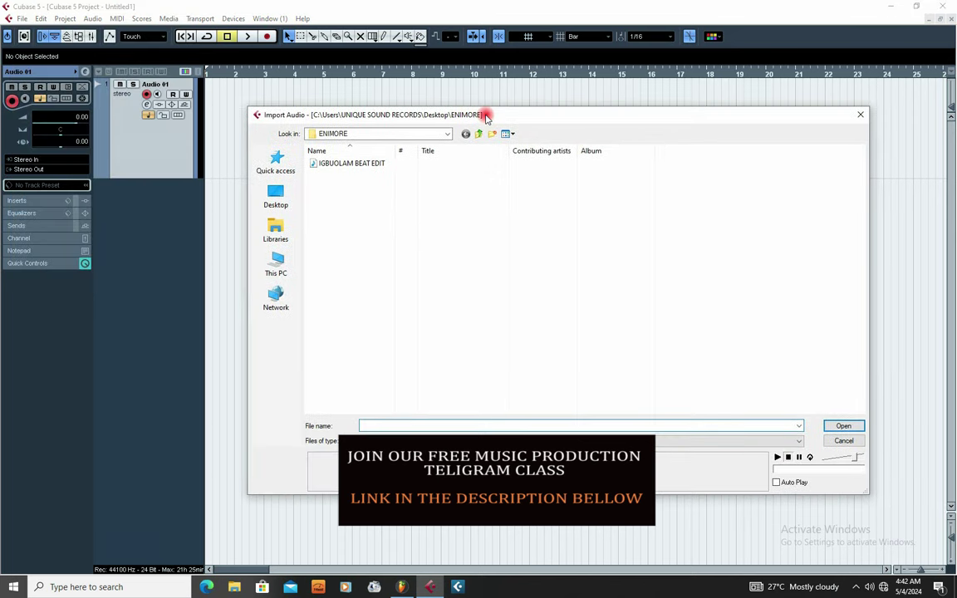
Browse to Desktop\TUTORIAL 11 and choose wave file 10 for import.
click(274, 196)
click(463, 282)
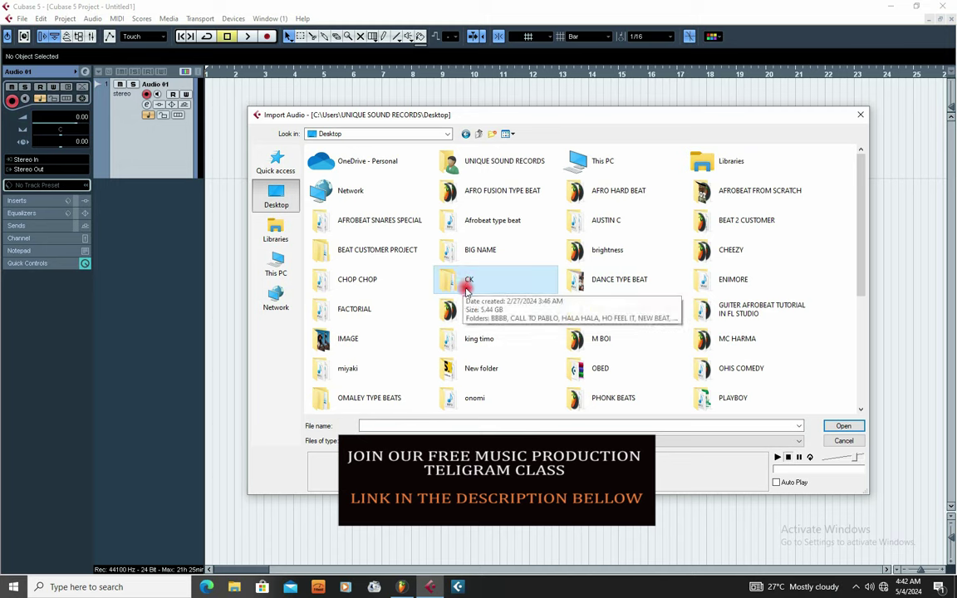
scroll(466, 290, down, 3)
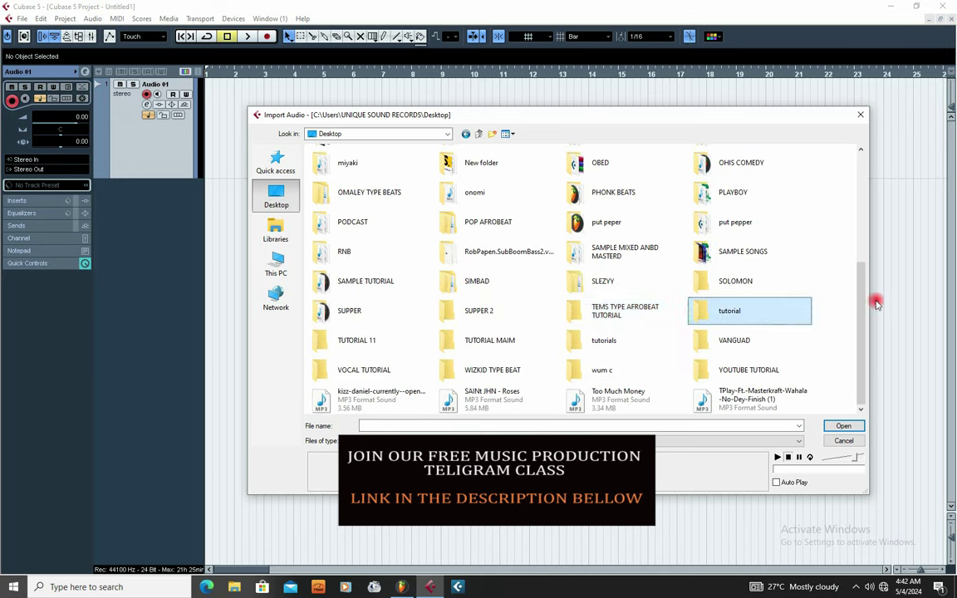
click(845, 359)
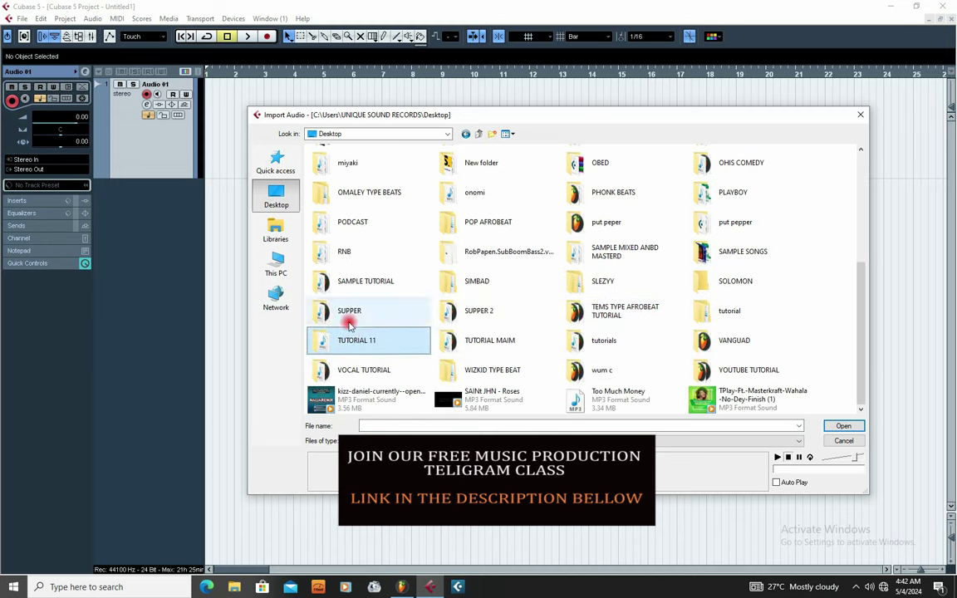
click(321, 339)
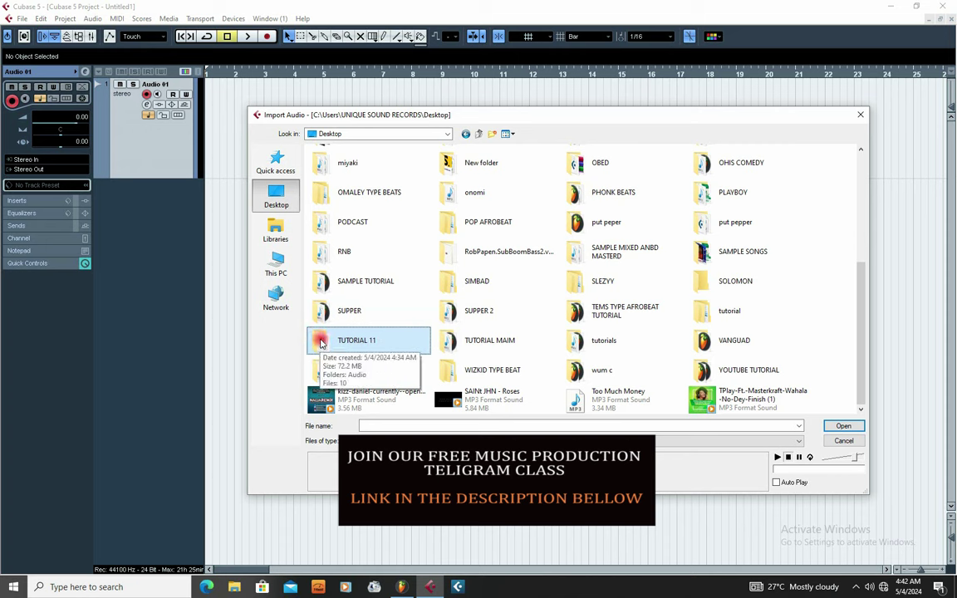
double_click(321, 340)
click(324, 173)
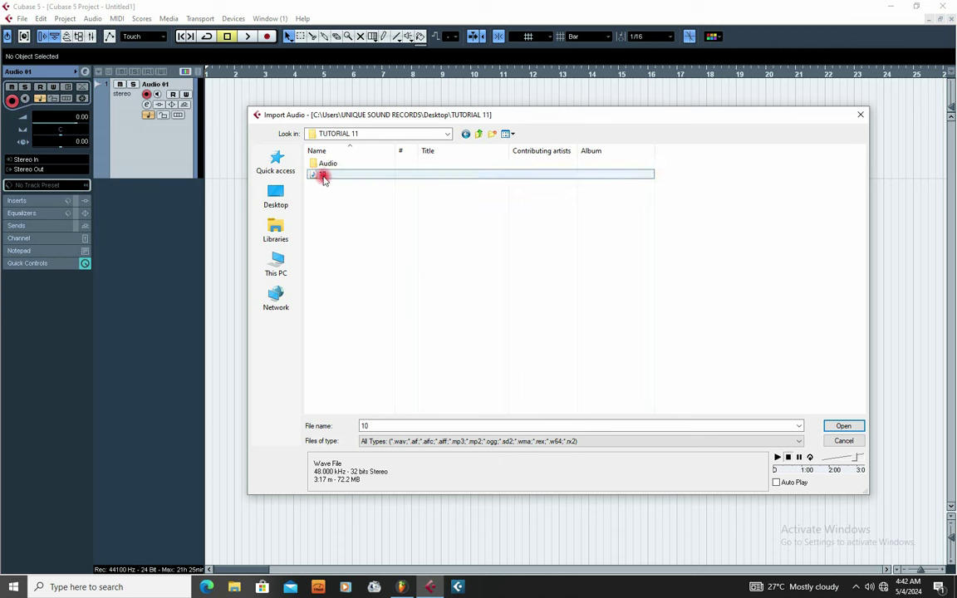
click(316, 177)
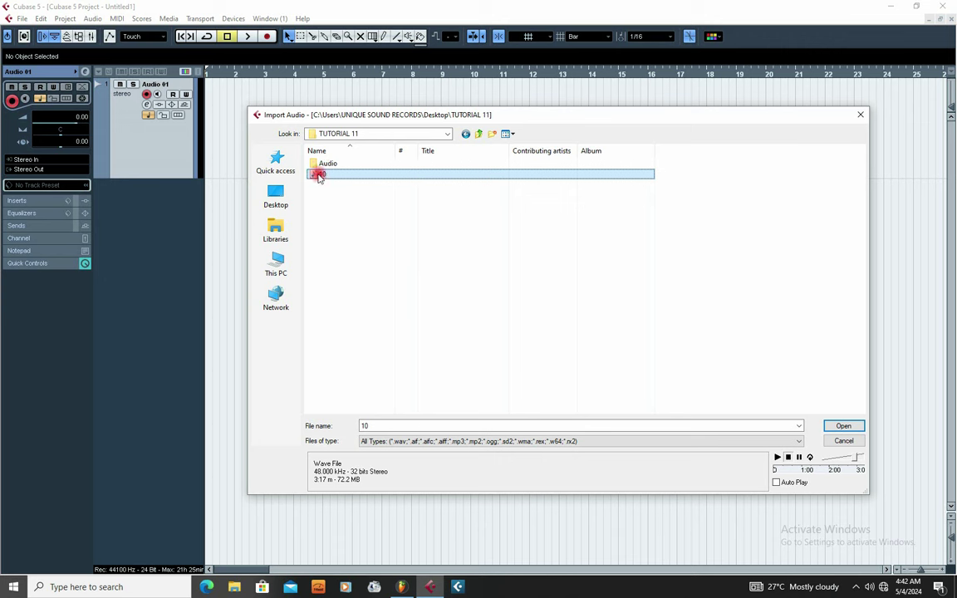
click(841, 427)
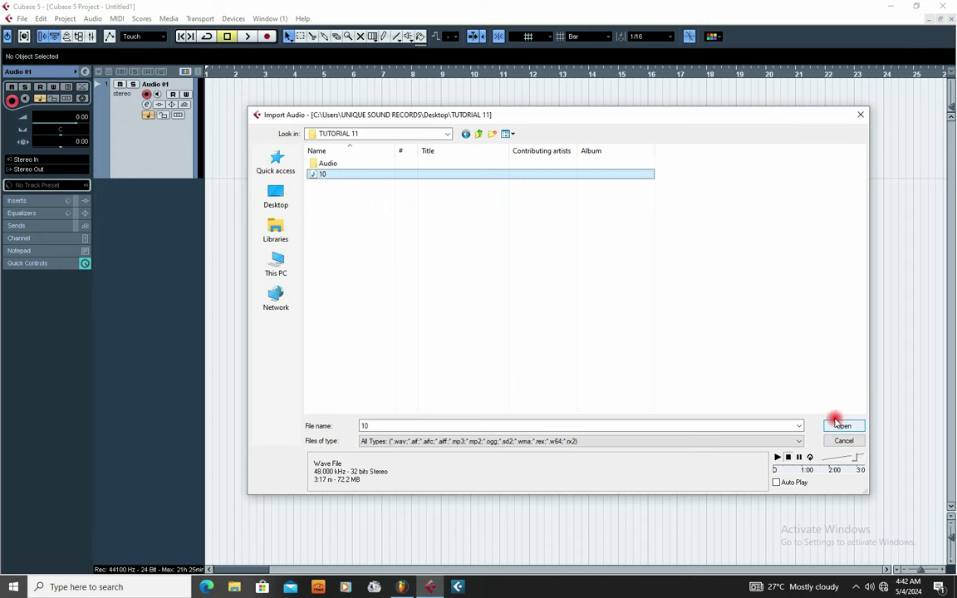
Import file 10, accepting the default import options.
click(842, 425)
drag(348, 187, 332, 205)
click(396, 333)
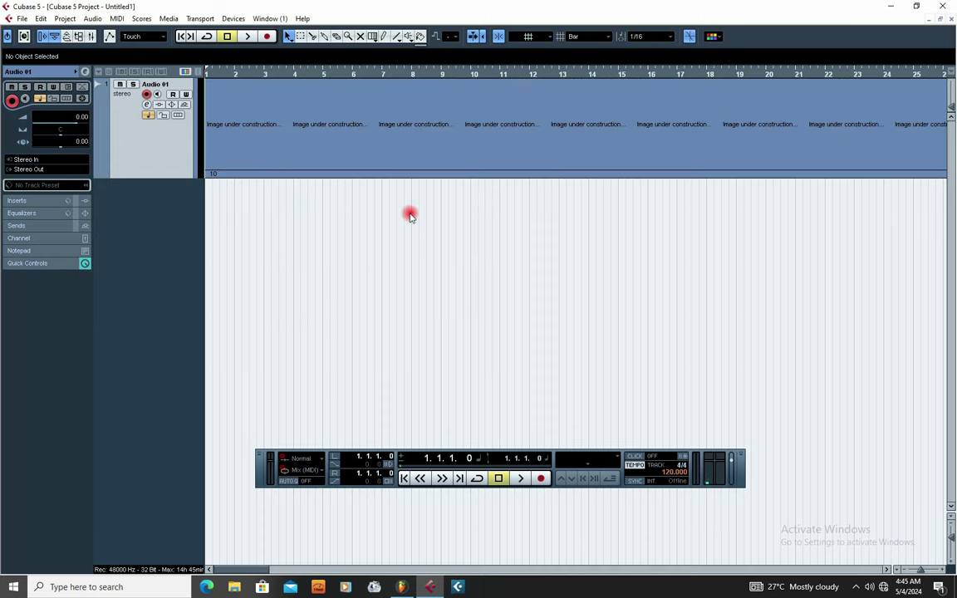
Zoom out to show the whole beat on Audio 01 and start playback.
mouse_move(163, 175)
mouse_down()
mouse_move(180, 273)
mouse_move(181, 203)
mouse_move(165, 176)
mouse_up()
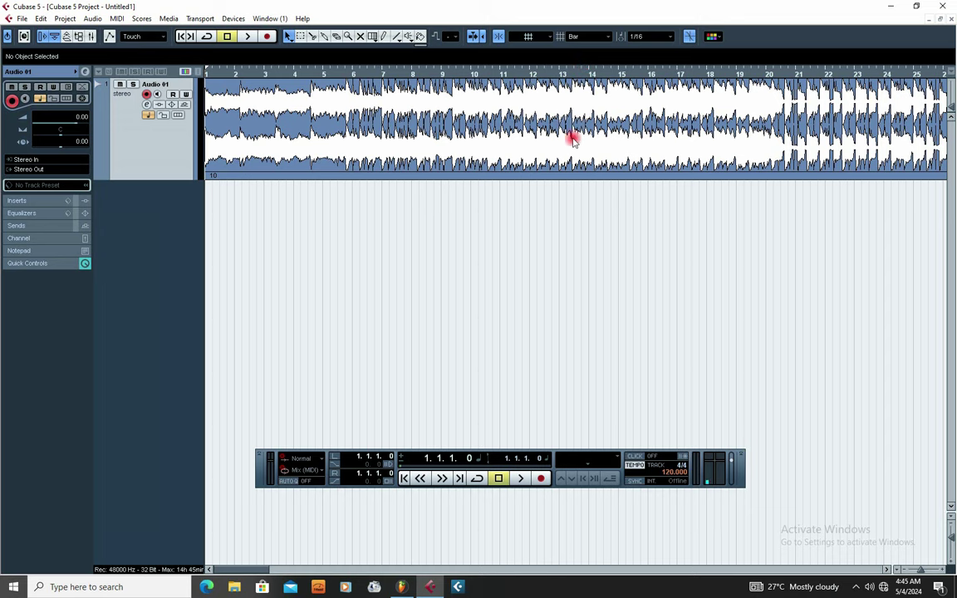
key(g)
key(g)
key(g)
key(g)
key(g)
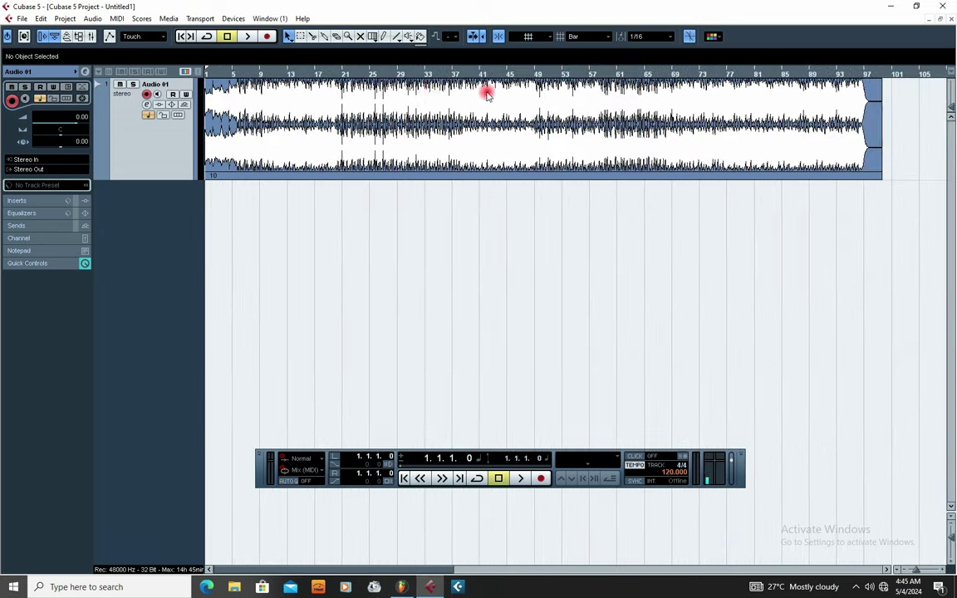
key(g)
drag(184, 179, 176, 145)
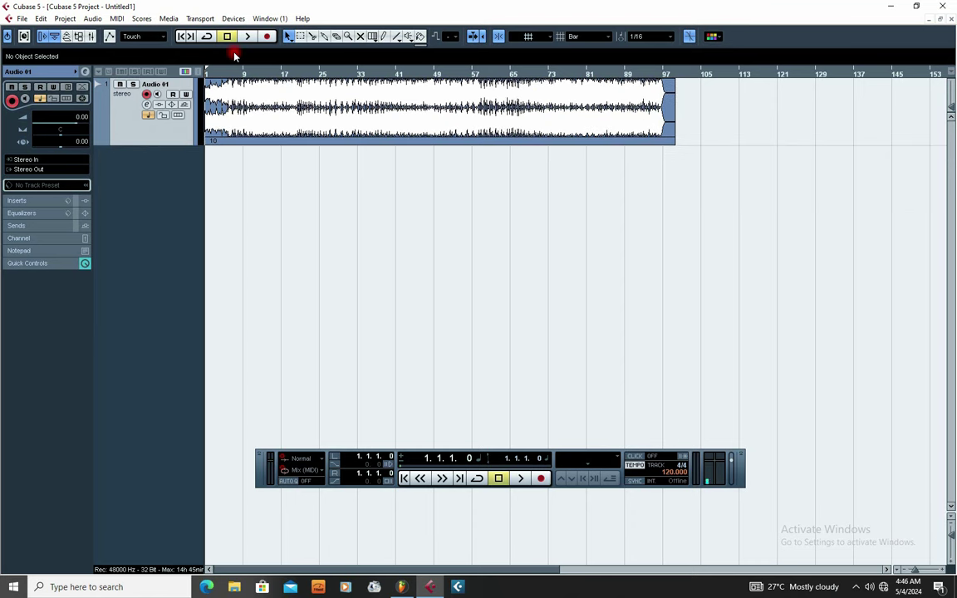
key(space)
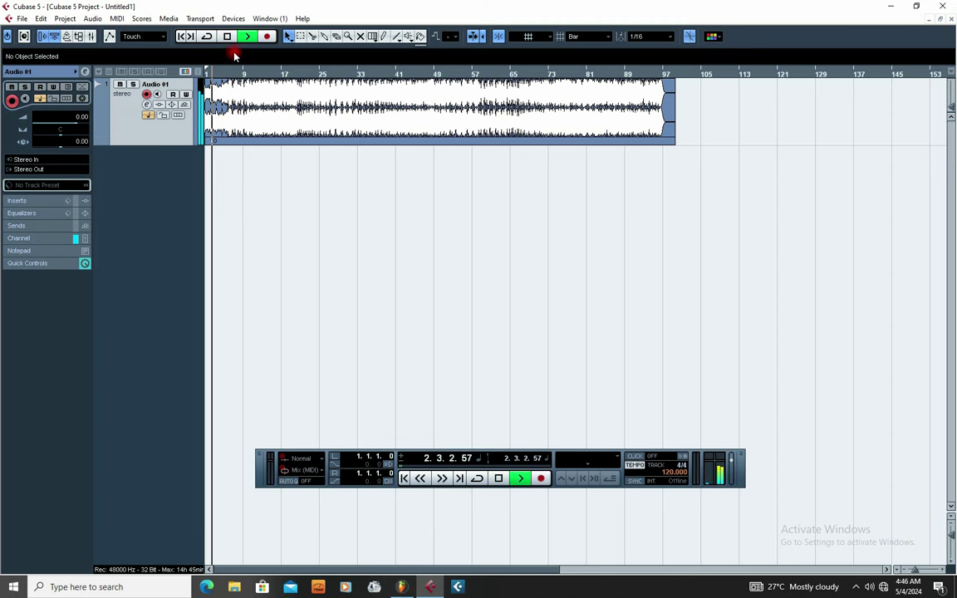
Jump ahead to about bar 15, then stop the beat's playback.
click(241, 74)
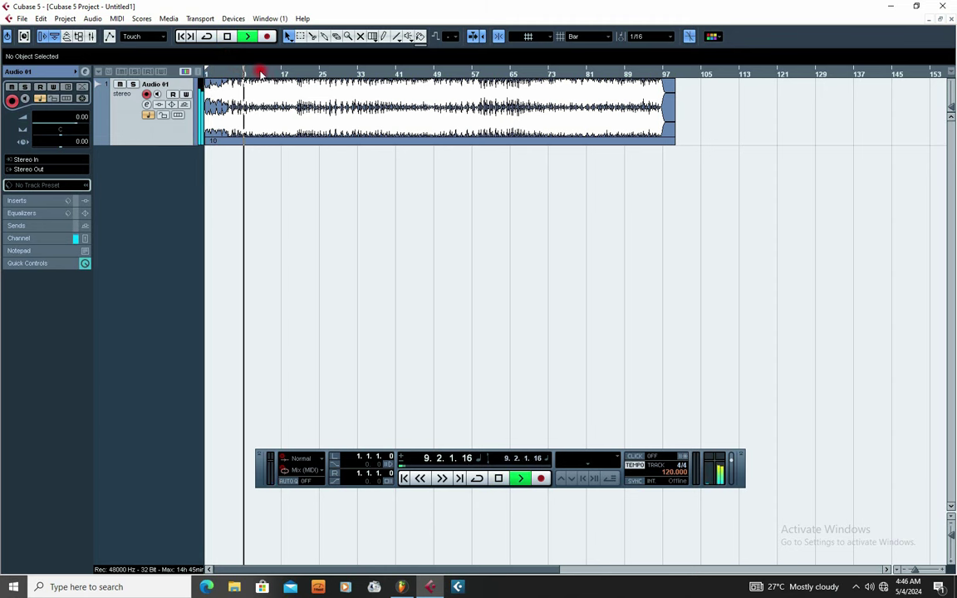
click(270, 74)
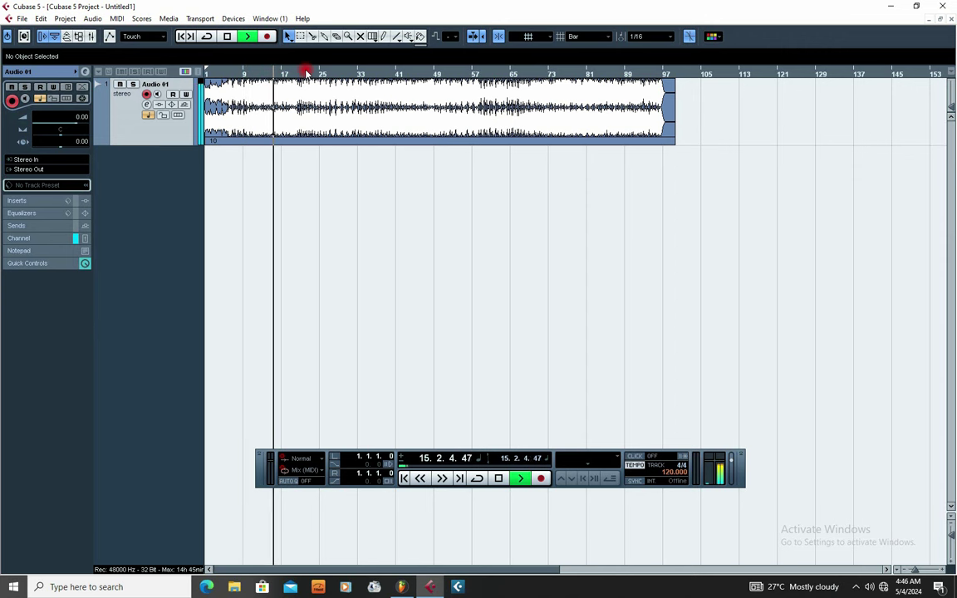
click(229, 37)
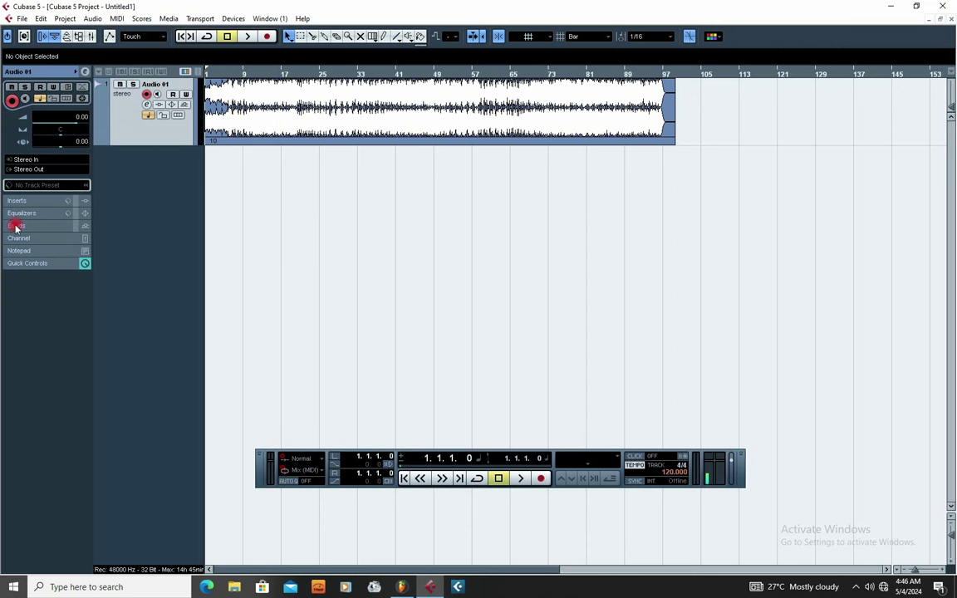
Add one mono audio track, Audio 02, below Audio 01.
right_click(139, 171)
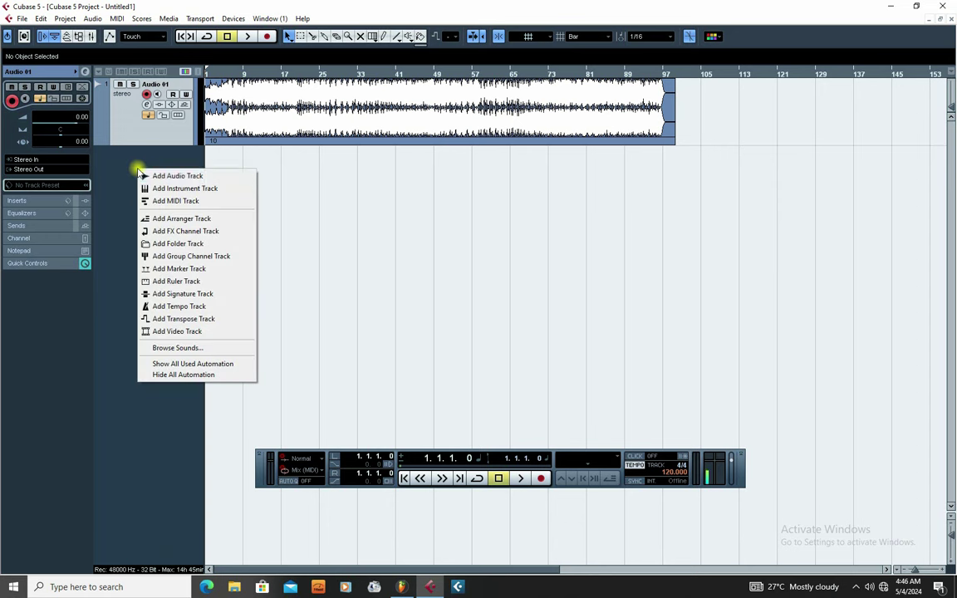
click(188, 176)
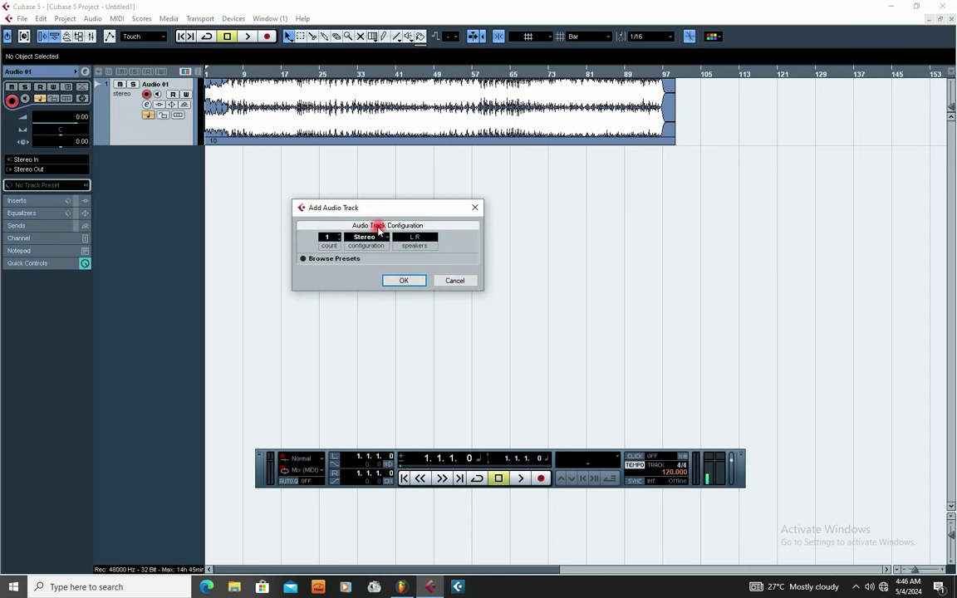
drag(378, 207, 323, 215)
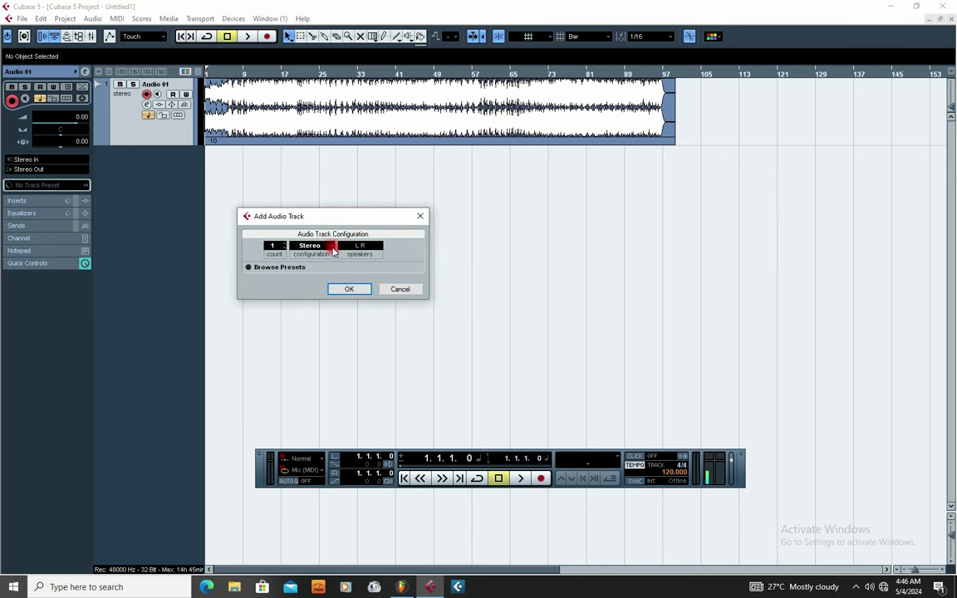
click(333, 247)
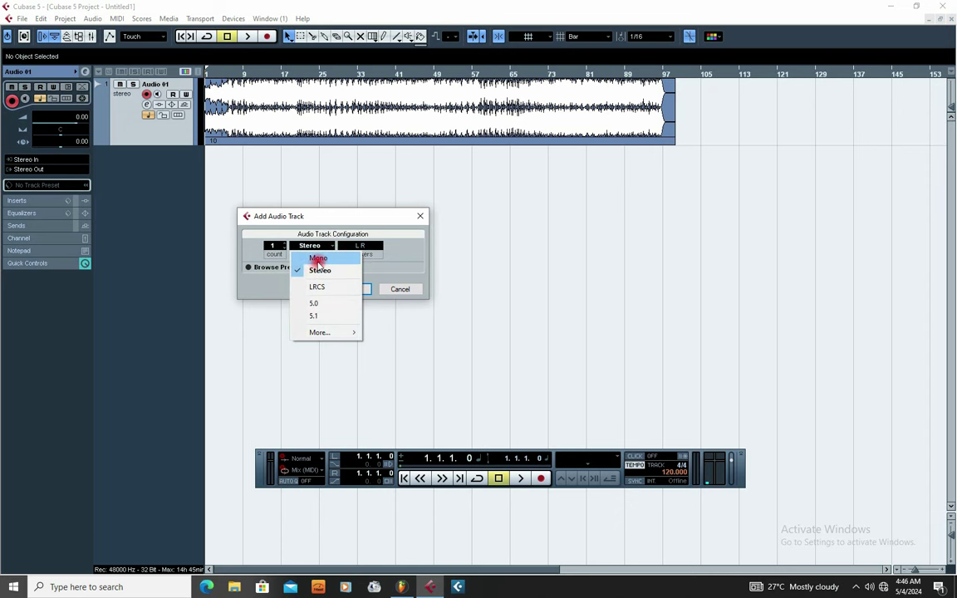
click(318, 260)
click(348, 289)
Adjust the Audio 02 track's row height.
click(185, 173)
drag(157, 211, 154, 286)
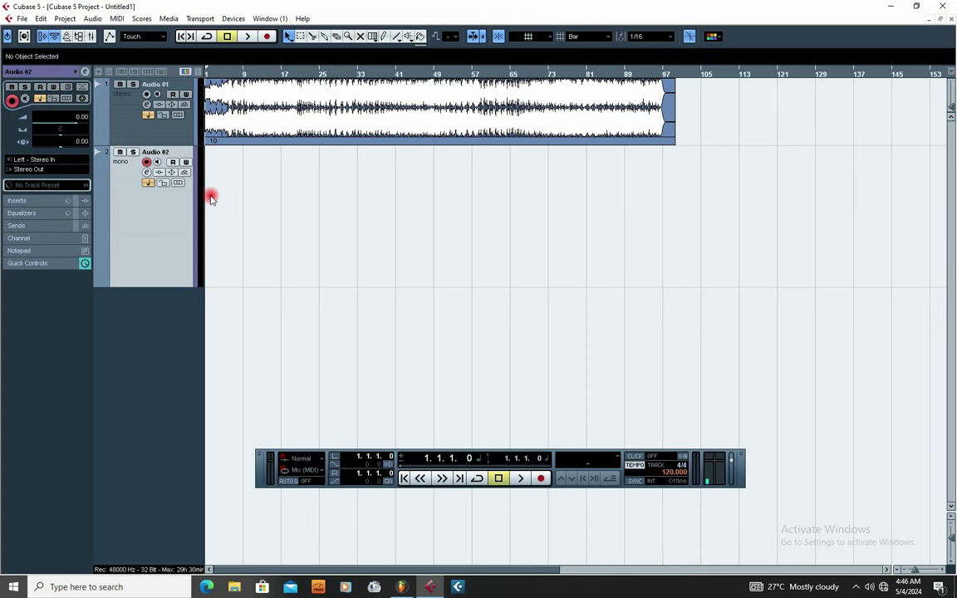
drag(212, 188, 527, 226)
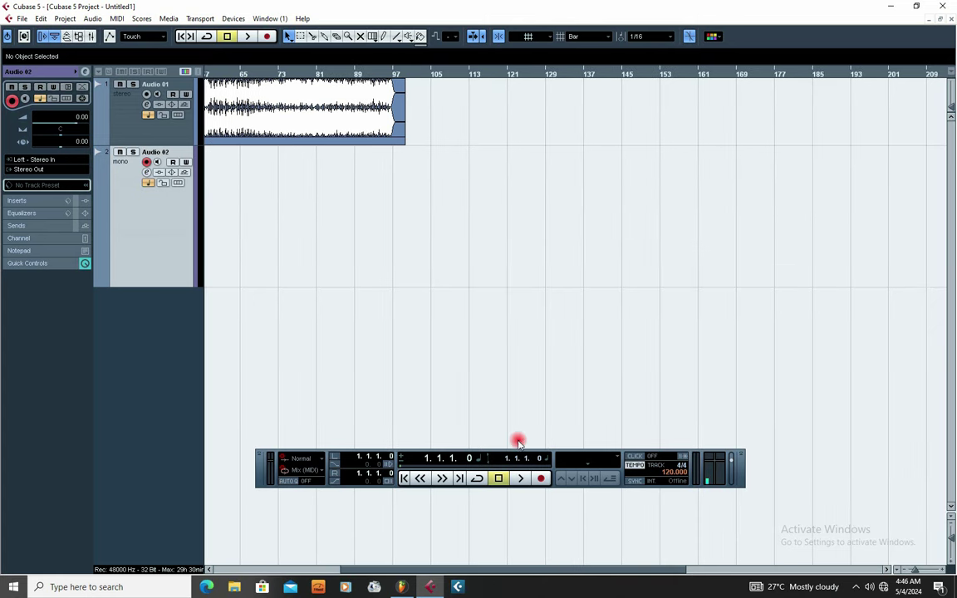
drag(480, 567, 280, 545)
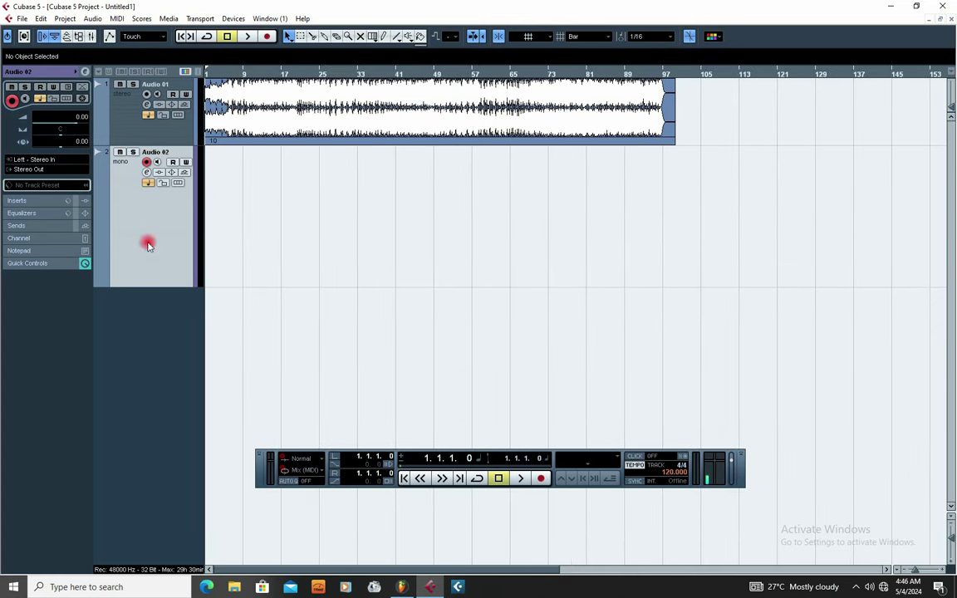
drag(136, 284, 131, 215)
drag(221, 183, 805, 203)
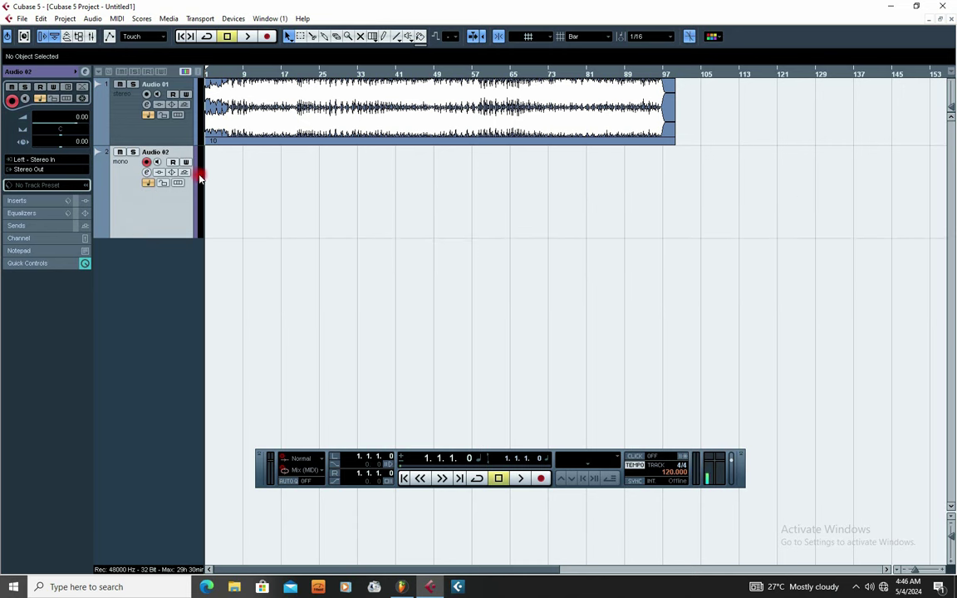
drag(210, 169, 715, 205)
drag(135, 237, 151, 215)
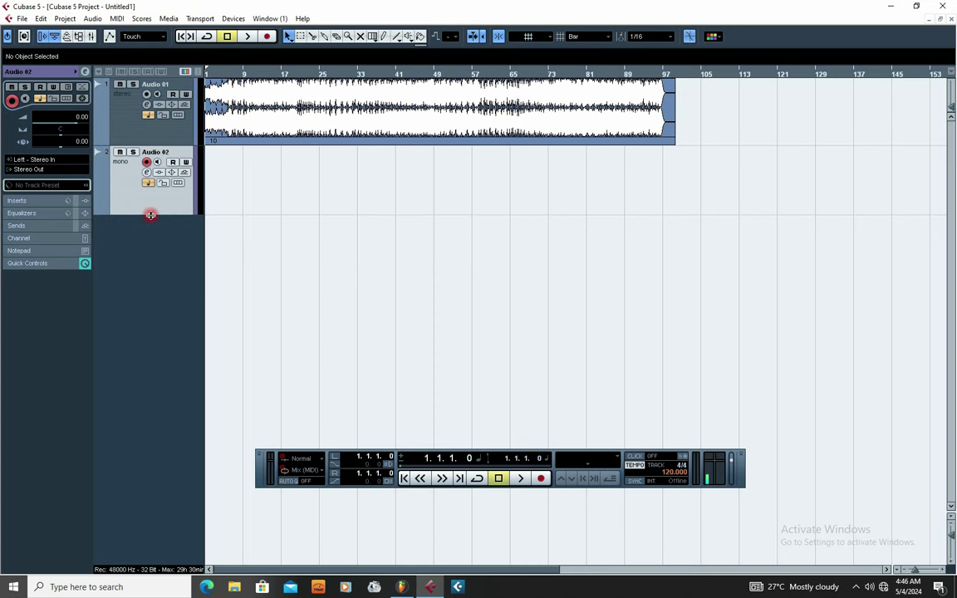
Add five mono audio tracks, Audio 03 to Audio 07.
right_click(116, 240)
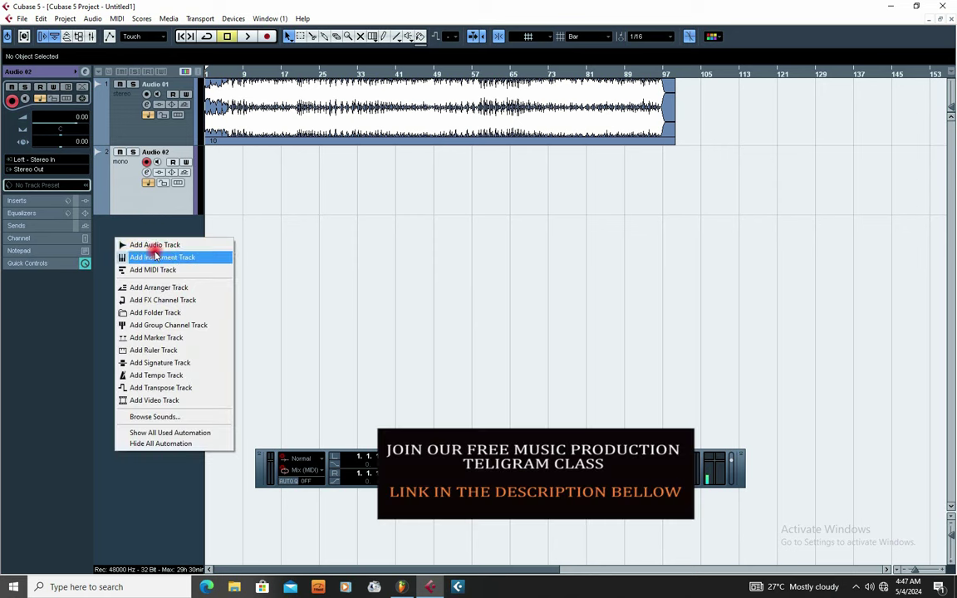
click(151, 245)
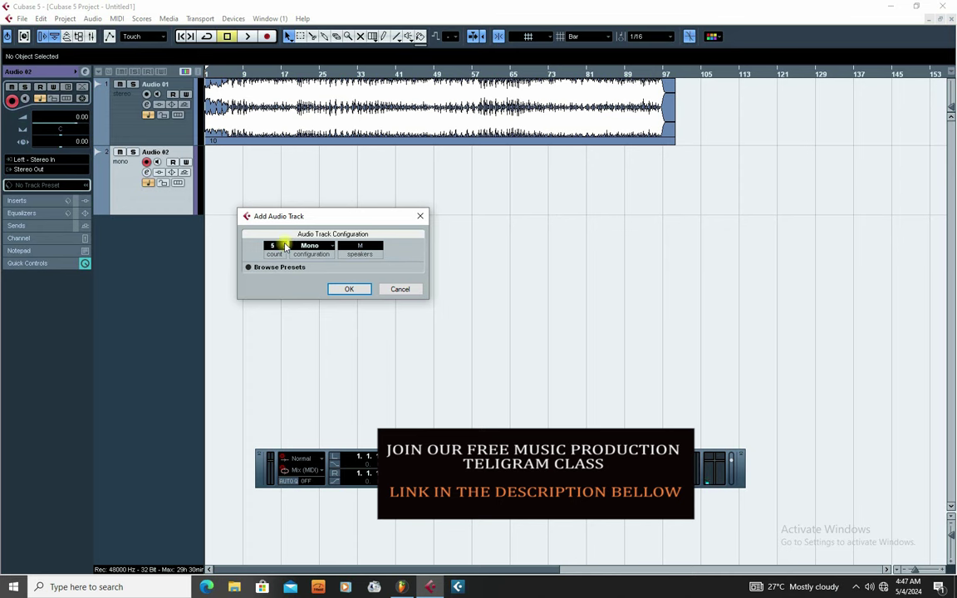
click(349, 289)
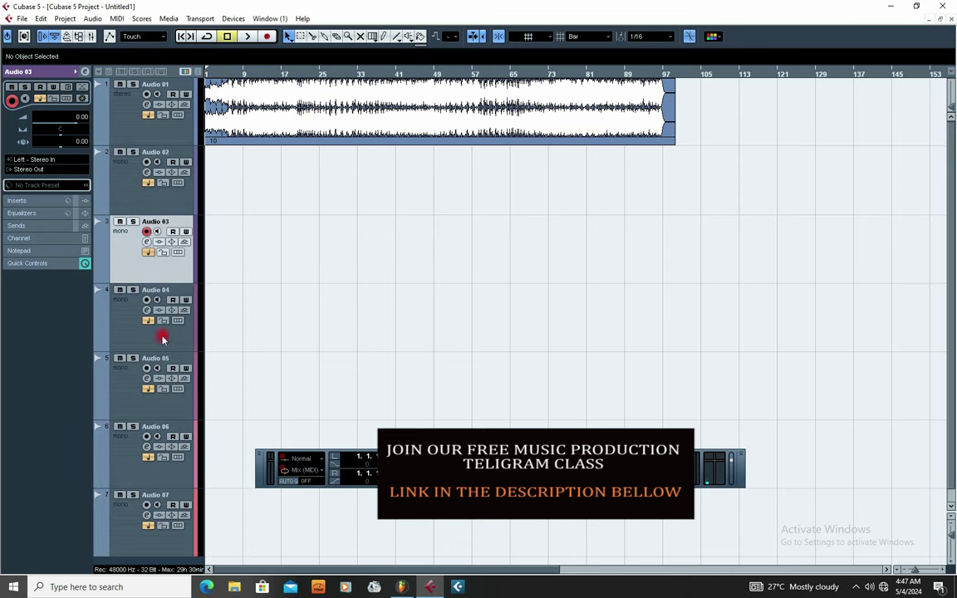
Shrink Audio 03 through Audio 07 to thin rows and make Audio 02 taller.
drag(135, 282, 133, 236)
click(128, 268)
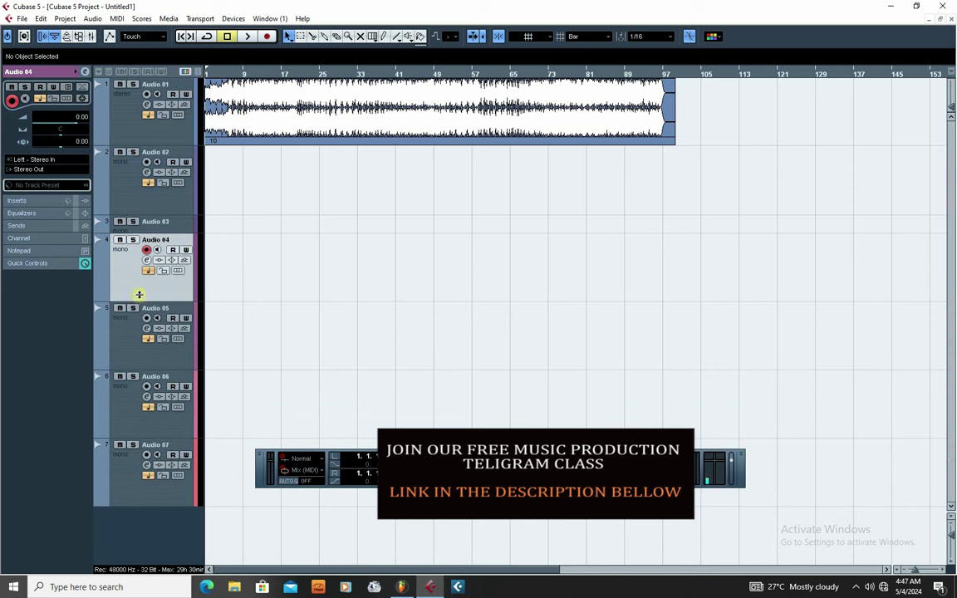
drag(139, 294, 123, 253)
click(126, 278)
drag(129, 316, 130, 276)
click(127, 294)
click(129, 314)
drag(135, 341, 138, 294)
click(142, 213)
drag(138, 213, 149, 250)
click(128, 134)
click(228, 148)
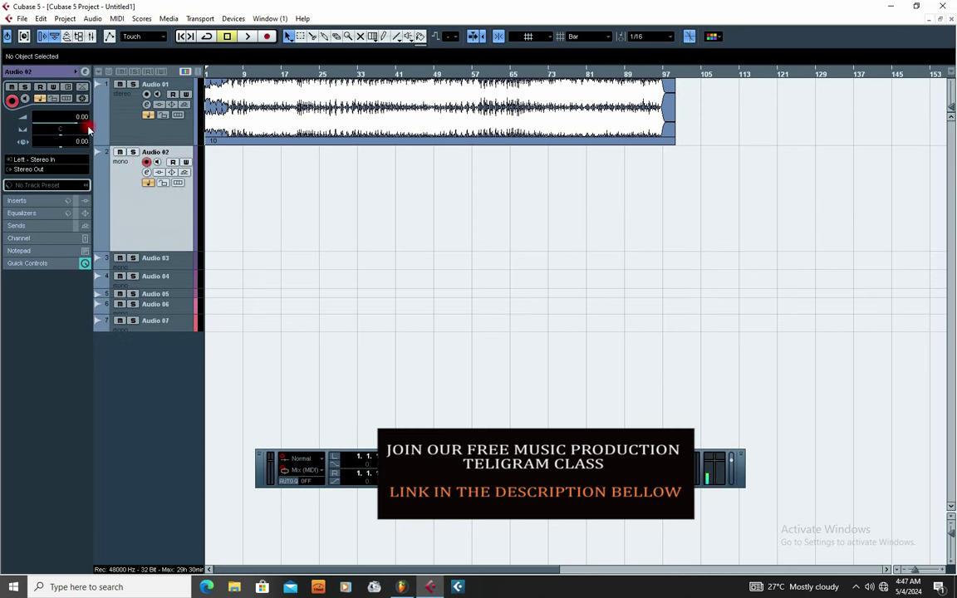
click(120, 123)
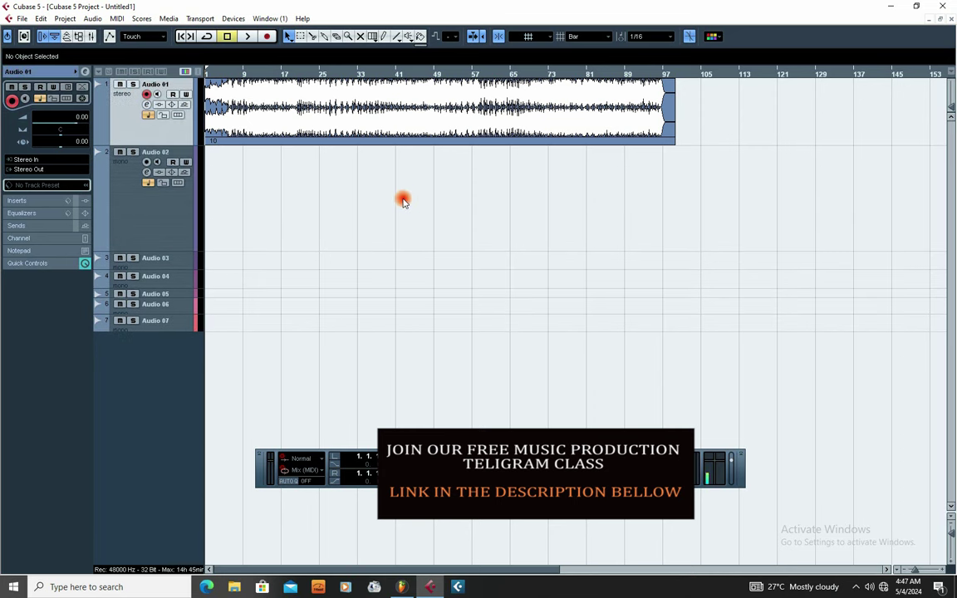
Make the Audio 03 track lane taller.
click(143, 212)
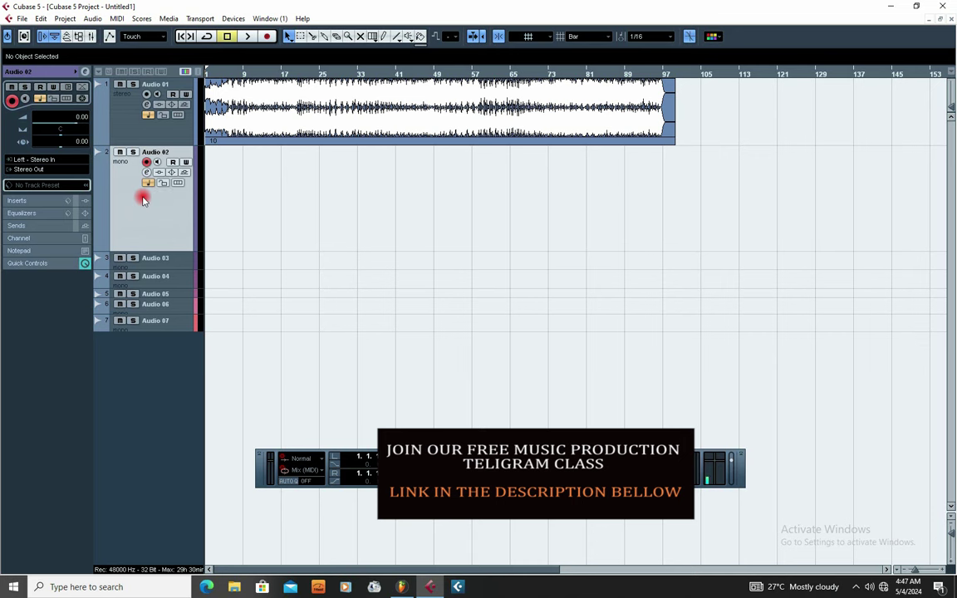
click(170, 263)
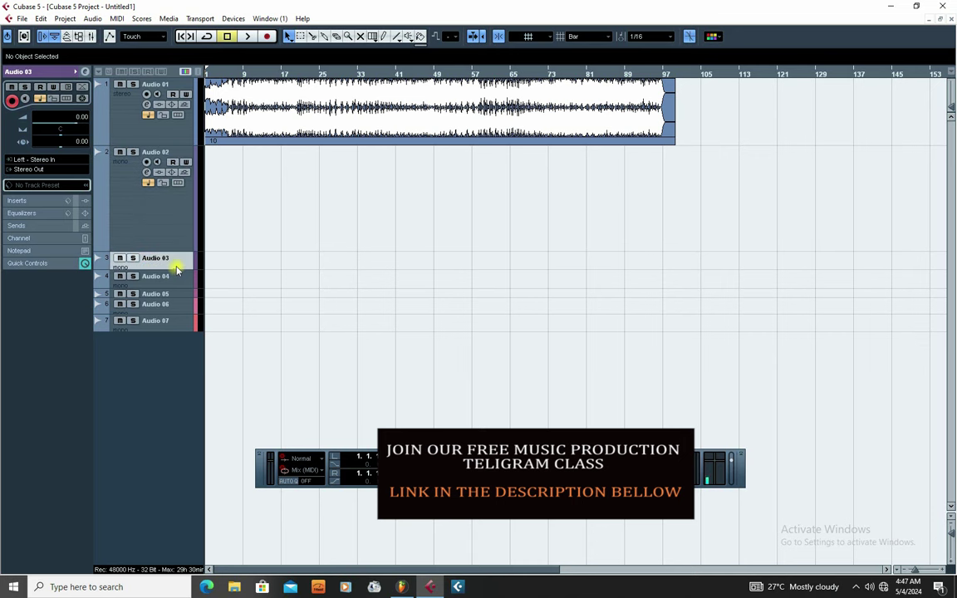
drag(176, 268, 176, 309)
drag(225, 276, 442, 284)
click(161, 323)
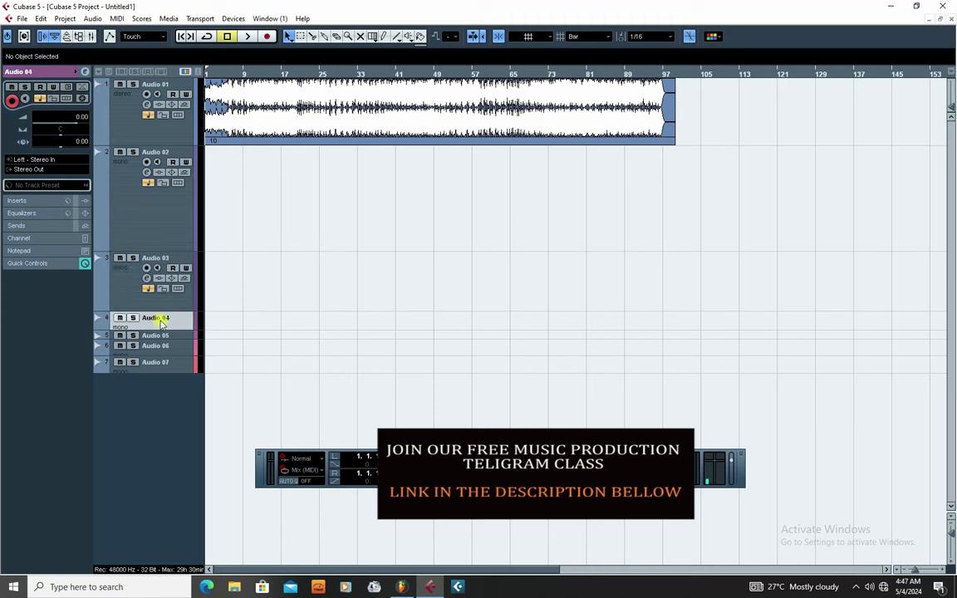
Arm Audio 02 for recording.
click(152, 218)
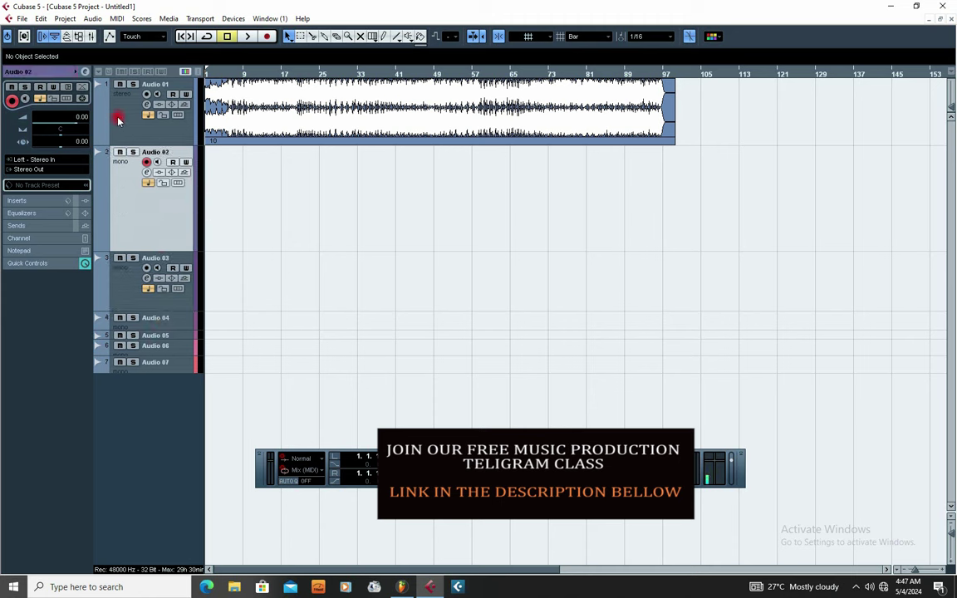
click(146, 162)
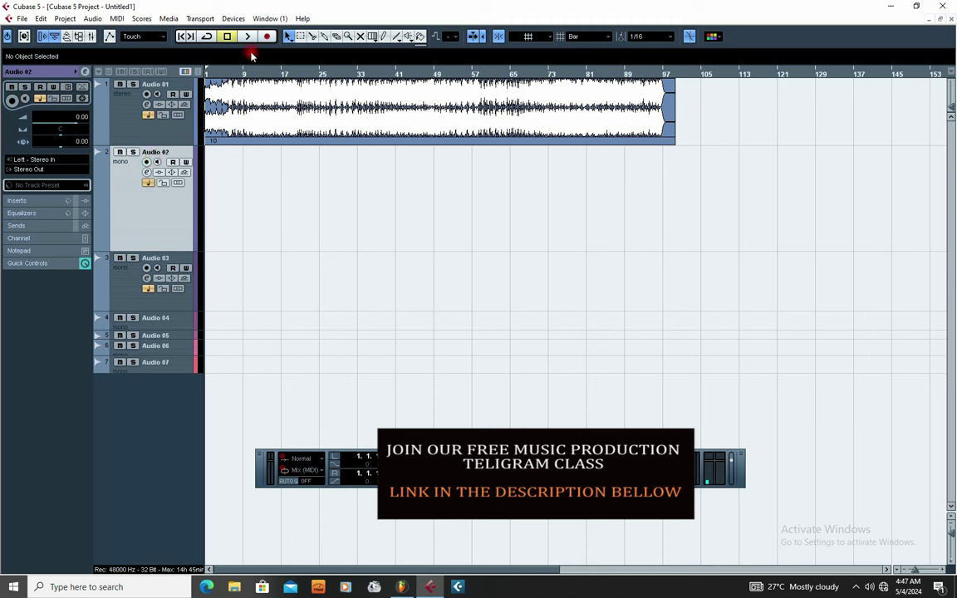
click(147, 161)
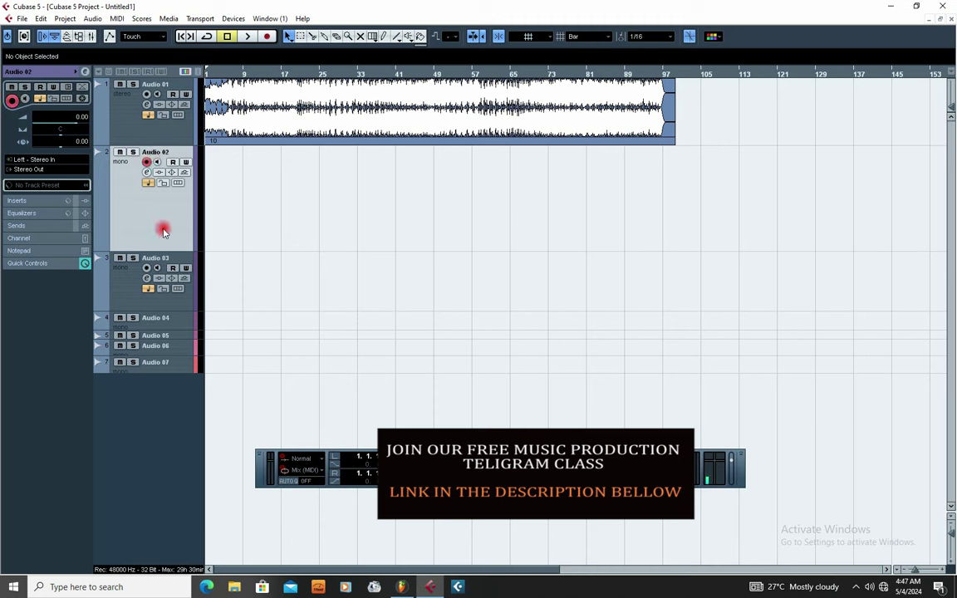
click(129, 135)
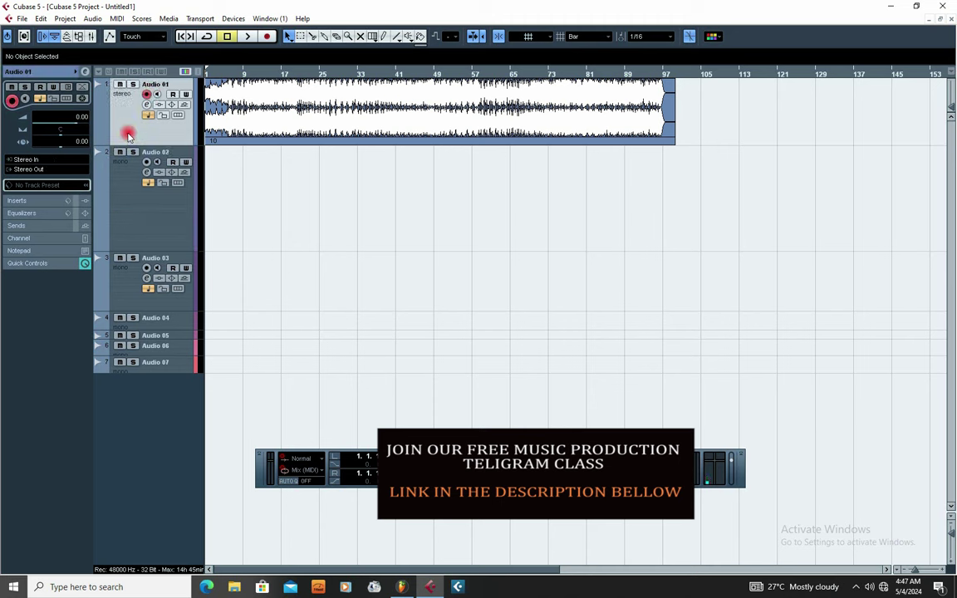
click(127, 208)
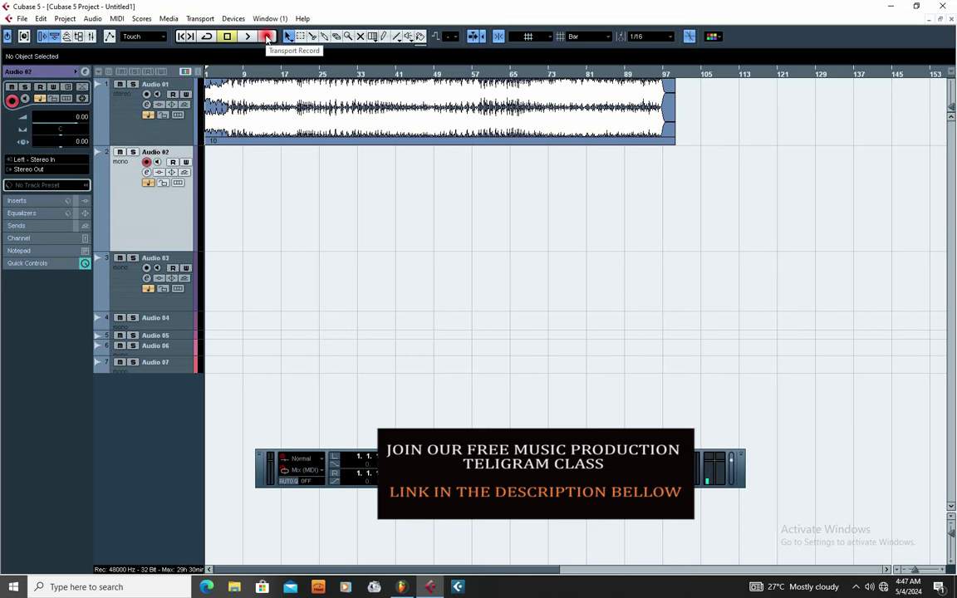
Record the mono take Audio 02_01 on Audio 02 from bar 1 to about bar 11, then stop.
click(267, 36)
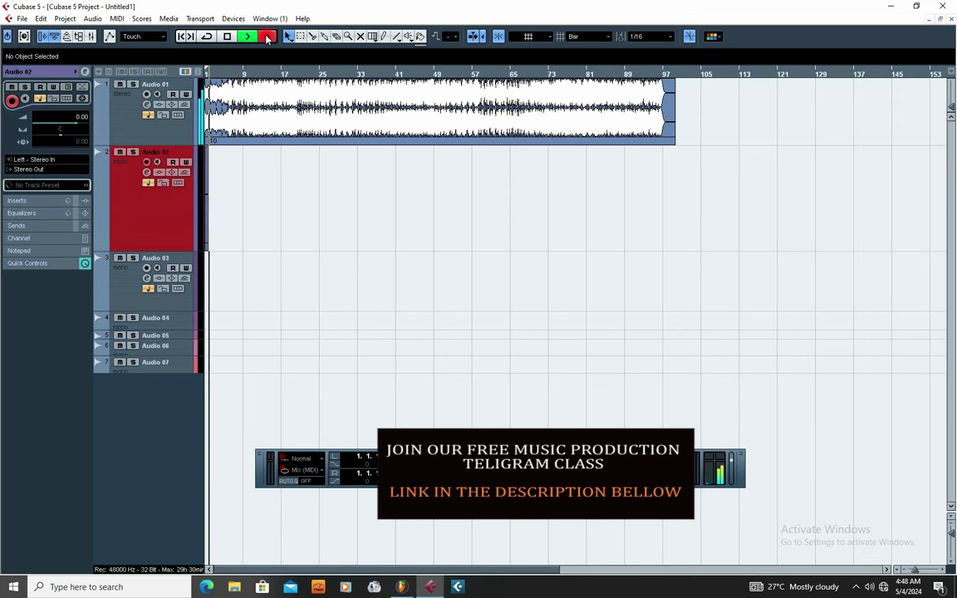
key(h)
key(h)
key(h)
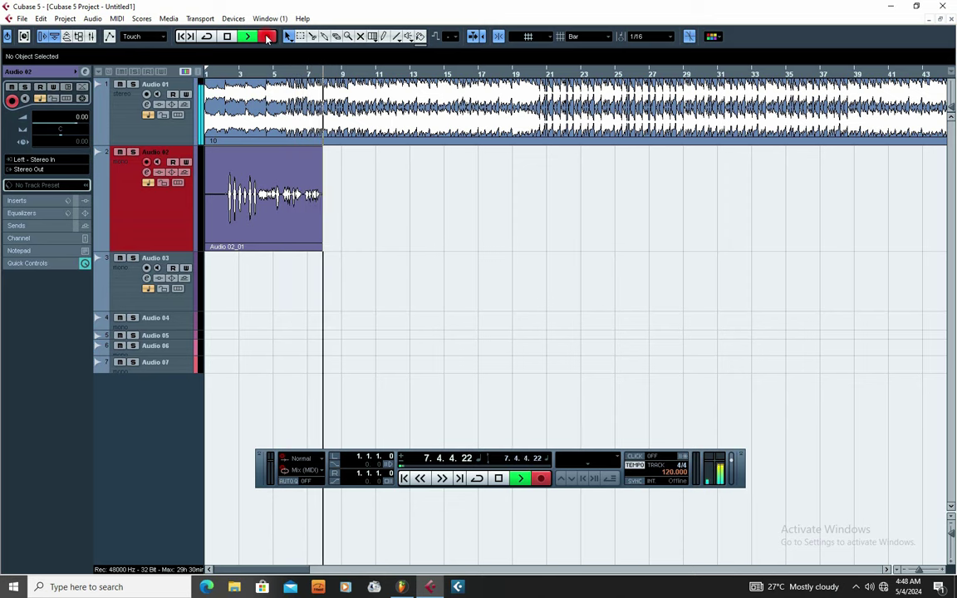
key(g)
key(g)
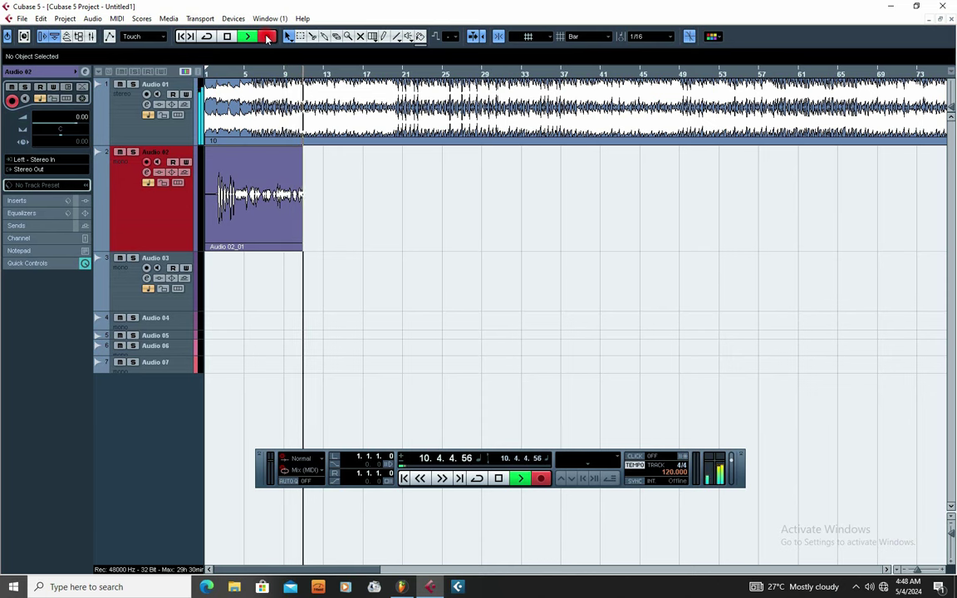
click(228, 36)
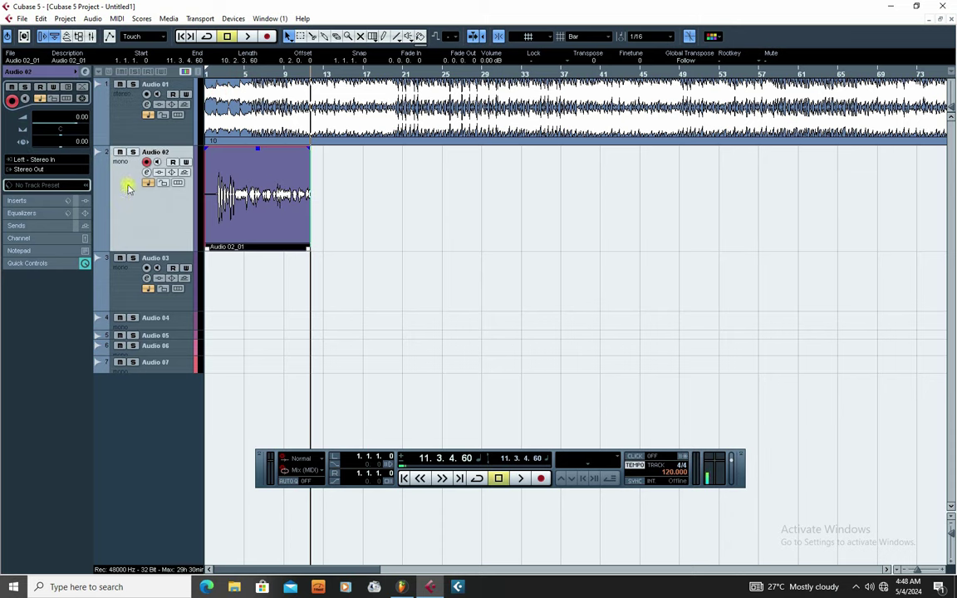
Save the Untitled1 project as TUTRIAL 11.cpr in the desktop TUTORIAL 11 folder.
click(23, 18)
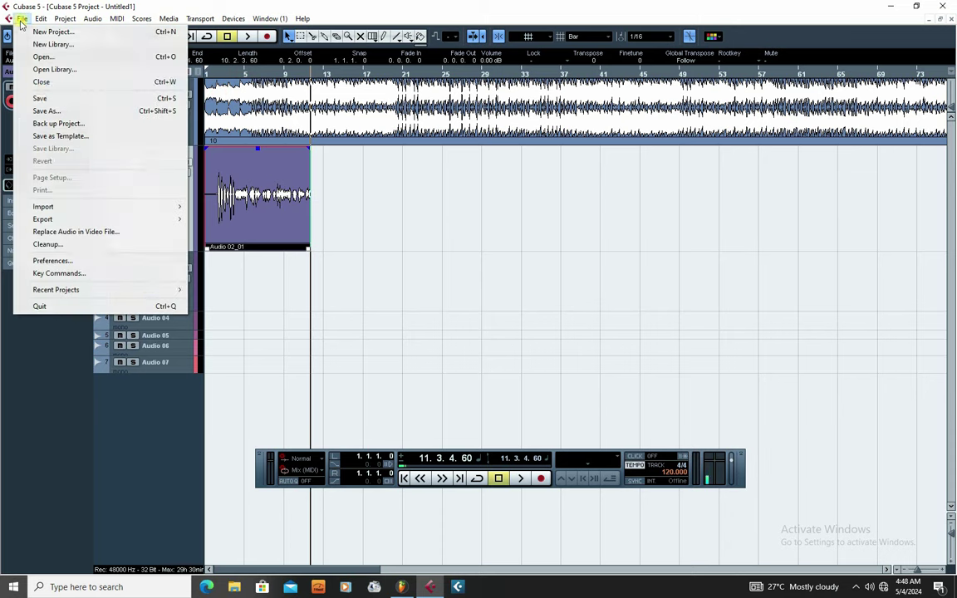
click(45, 97)
click(353, 467)
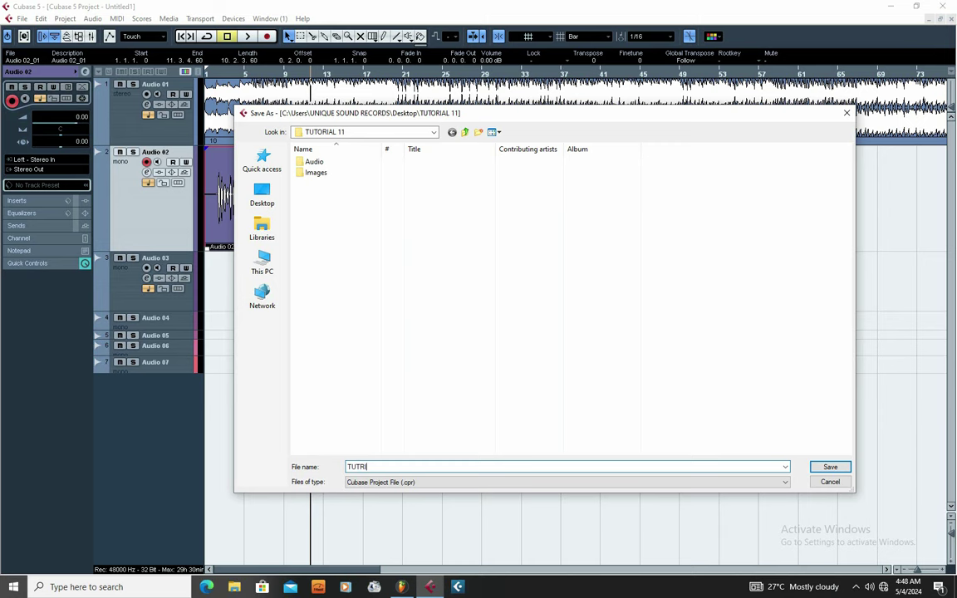
click(368, 466)
key(Return)
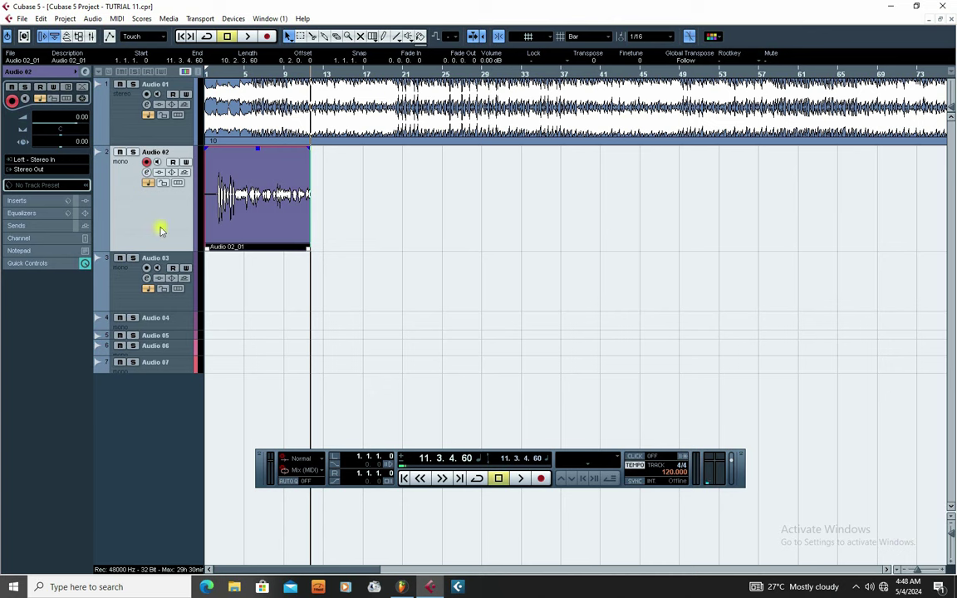
Make Audio 03 taller, shrink Audio 02, and set the playback position to bar 11.
click(234, 74)
click(124, 276)
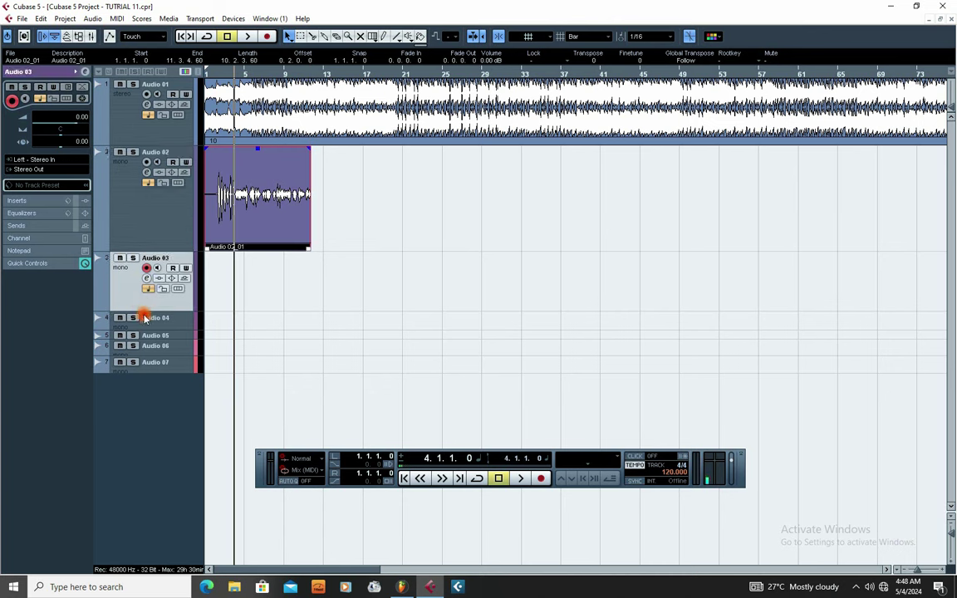
drag(144, 311, 158, 336)
click(128, 215)
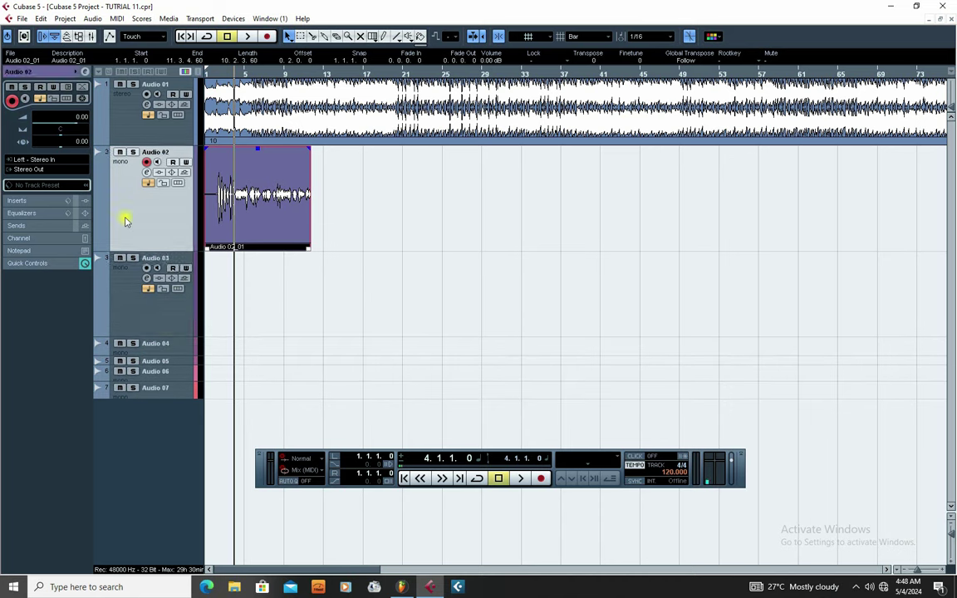
click(141, 216)
click(306, 73)
click(117, 295)
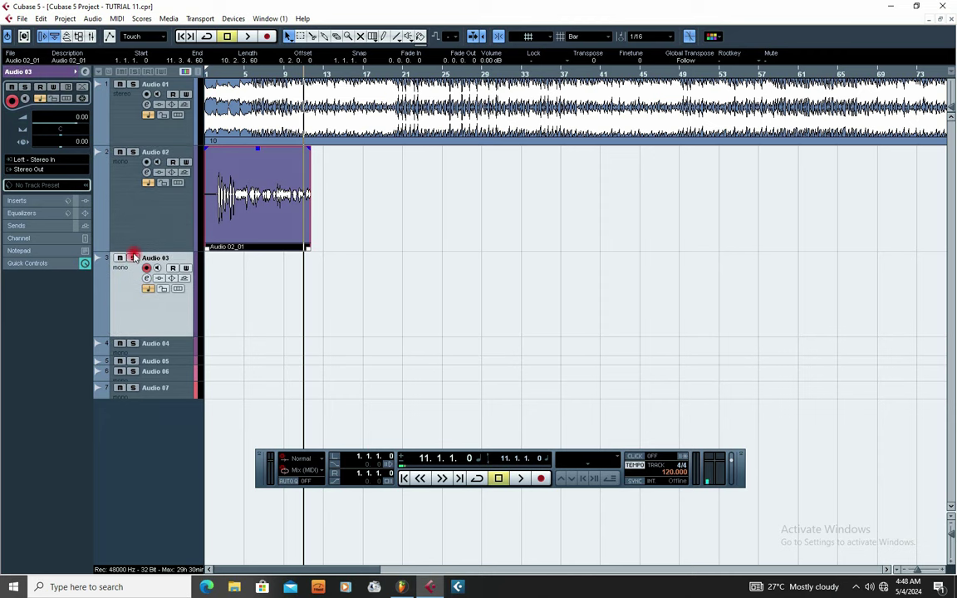
drag(140, 250, 138, 218)
Arm Audio 03, record a take from bar 11 to about bar 15, and deselect Audio 03_01.
click(141, 291)
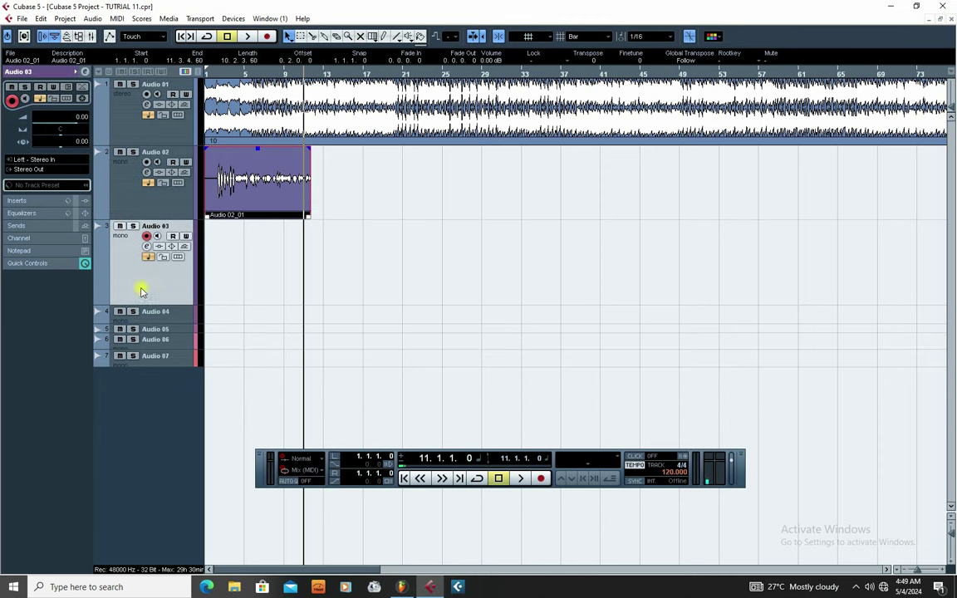
click(267, 36)
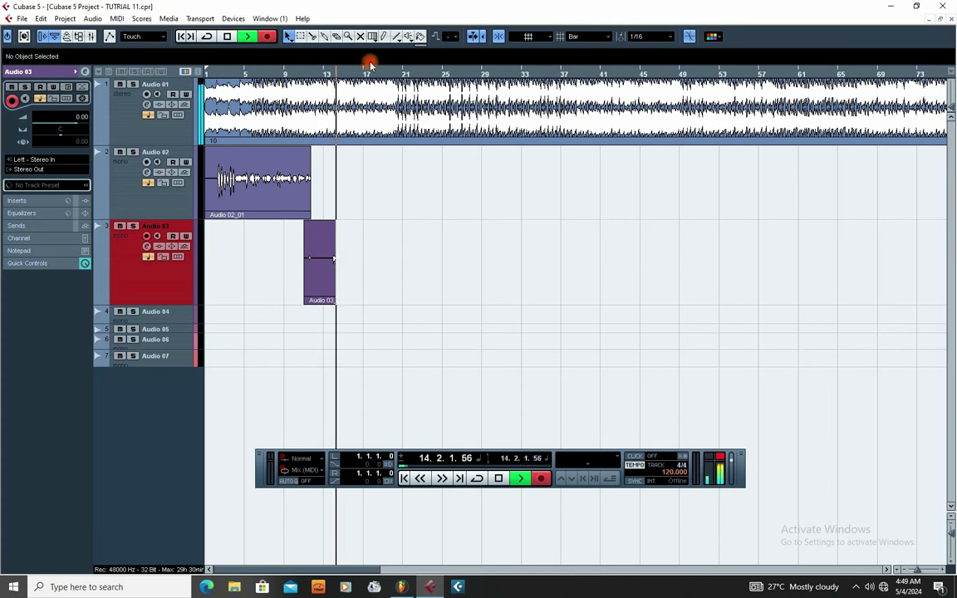
click(227, 36)
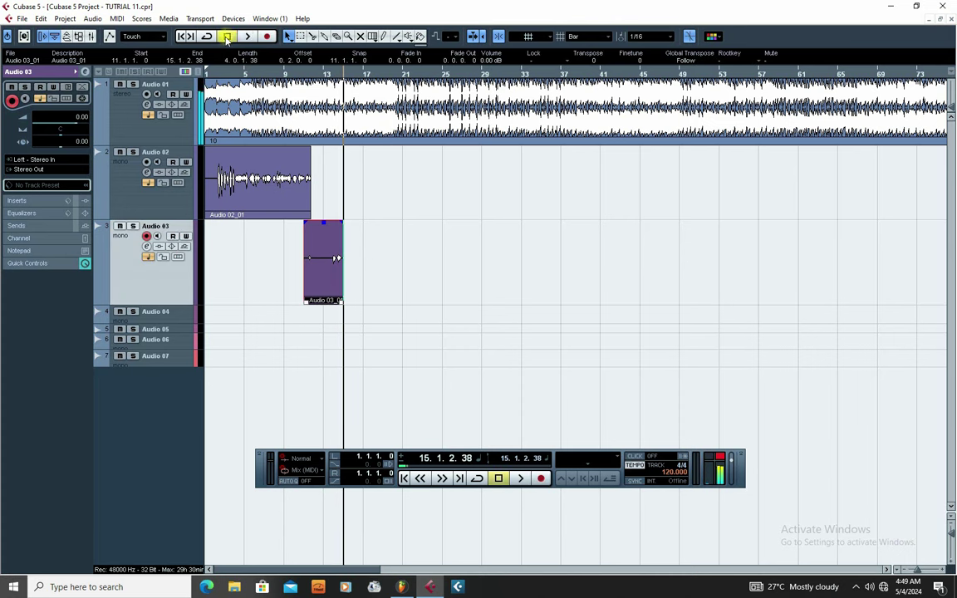
click(186, 37)
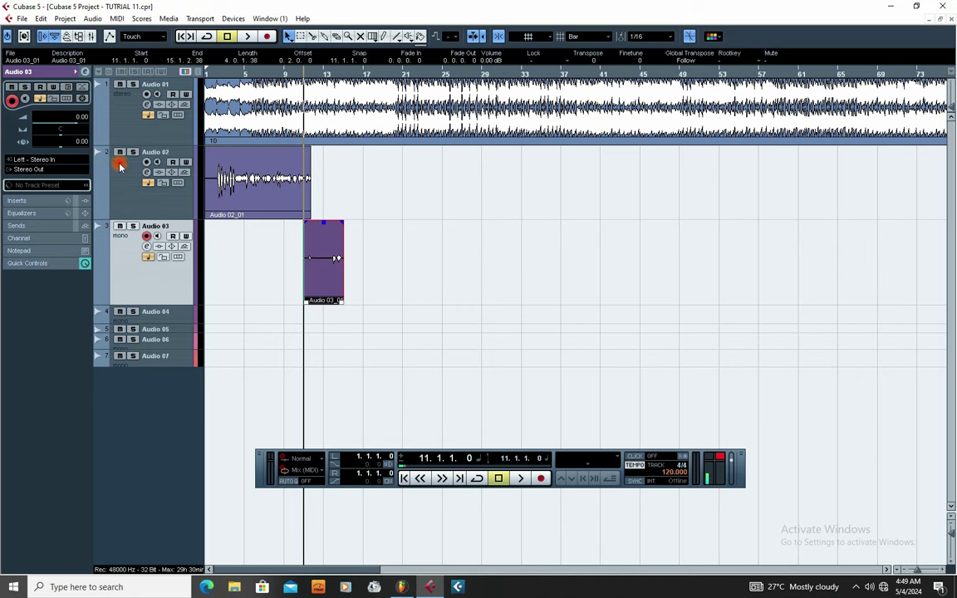
click(20, 17)
mouse_move(41, 18)
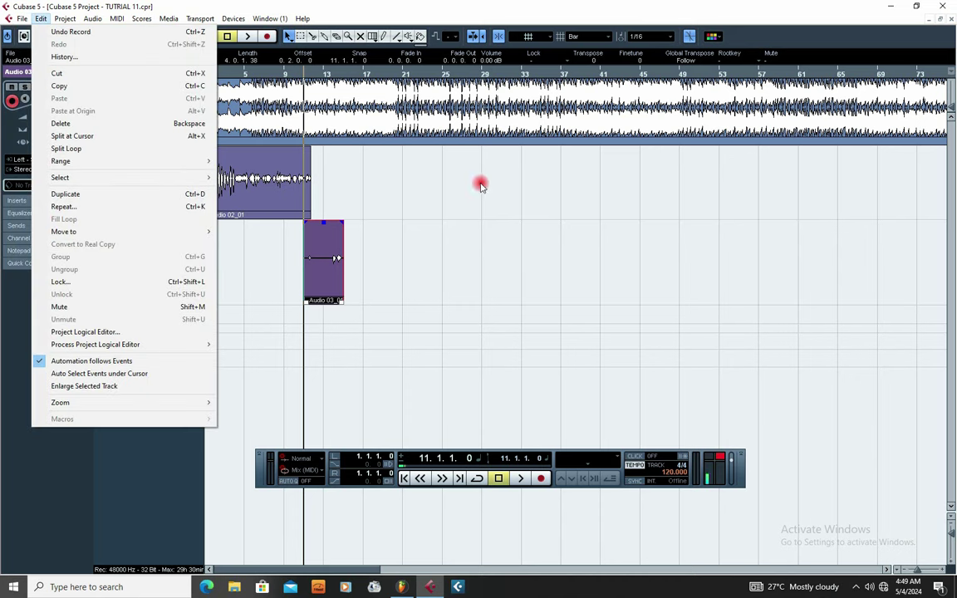
click(459, 207)
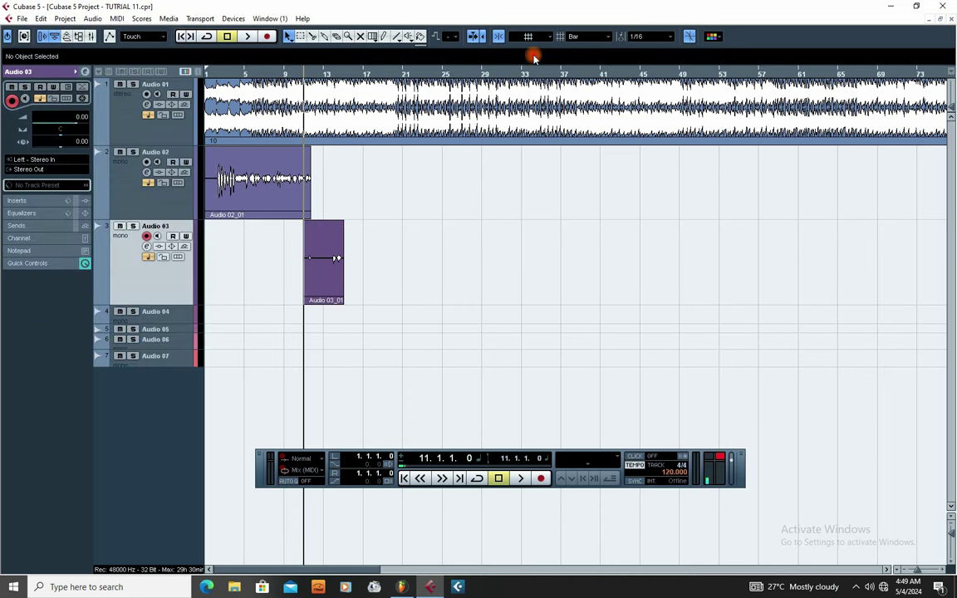
Minimize Cubase and check the nine recorded files in TUTORIAL 11's Audio folder.
click(887, 6)
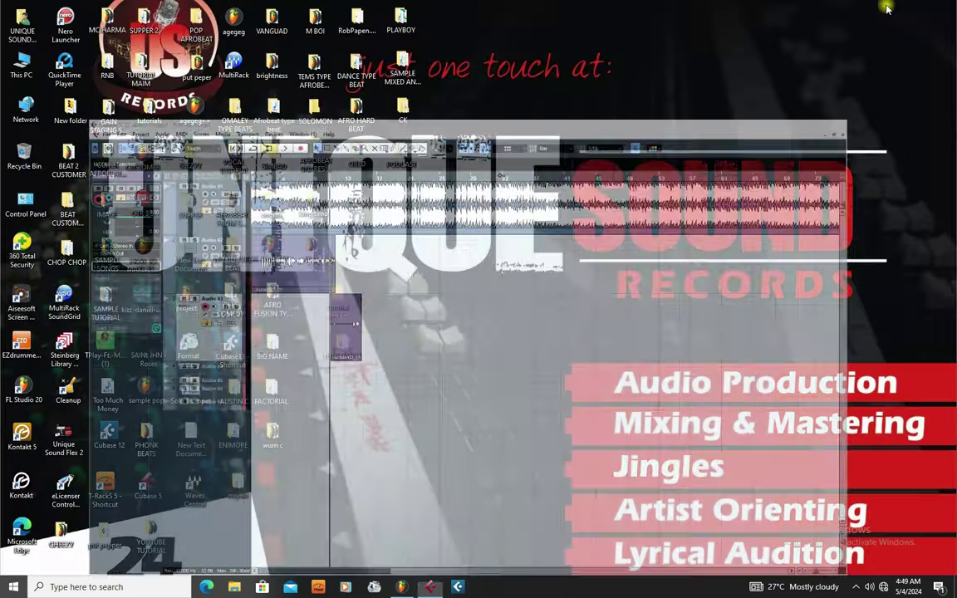
double_click(338, 347)
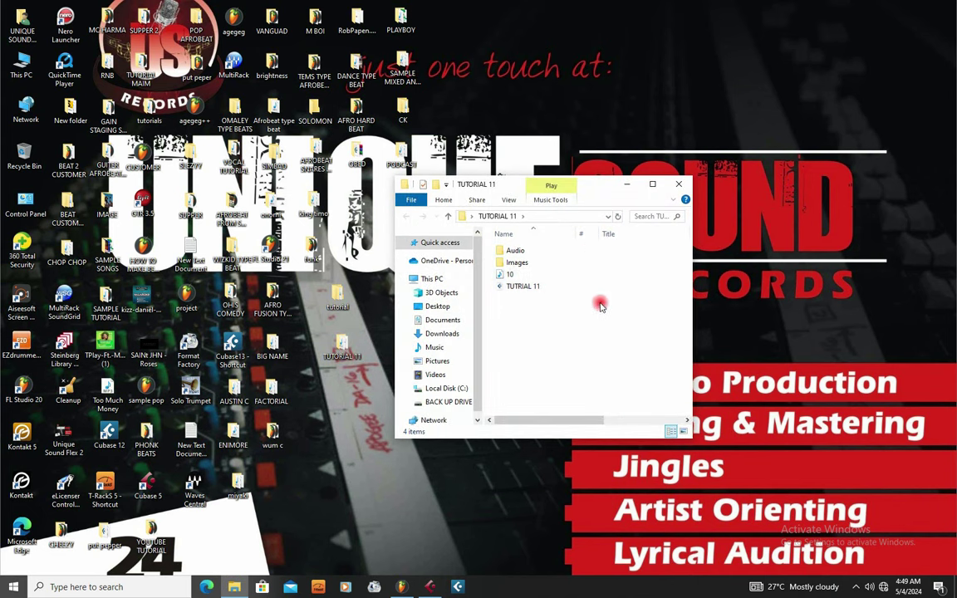
double_click(512, 250)
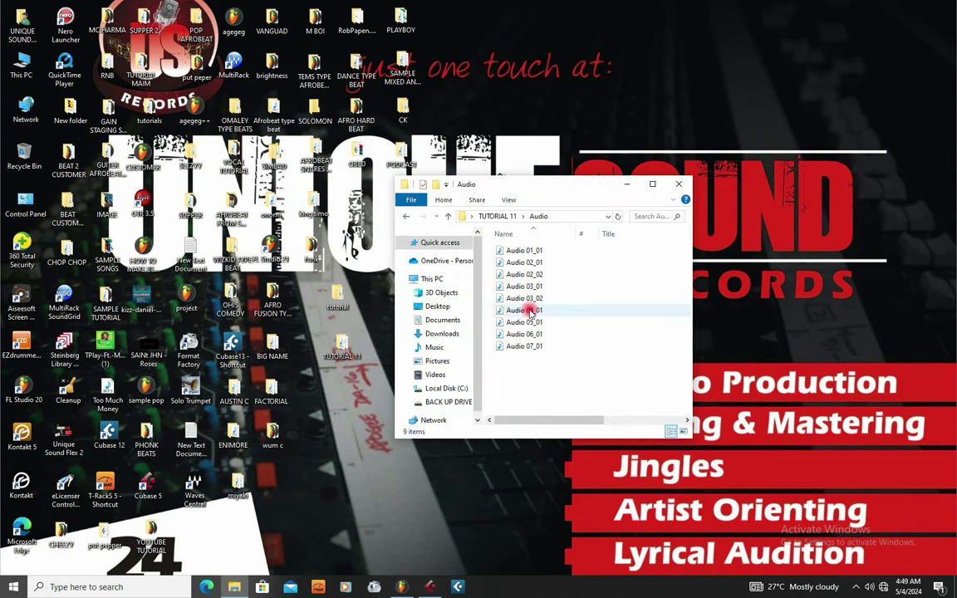
drag(559, 370, 492, 247)
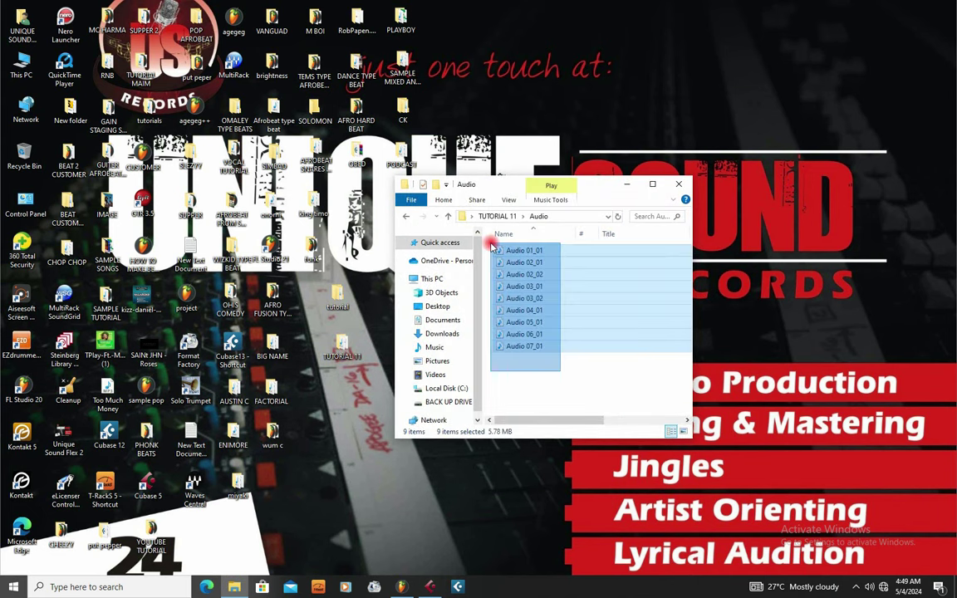
click(405, 216)
Inspect the Images folder, close Explorer, and bring up the TUTORIAL 11 folder's context menu.
double_click(529, 263)
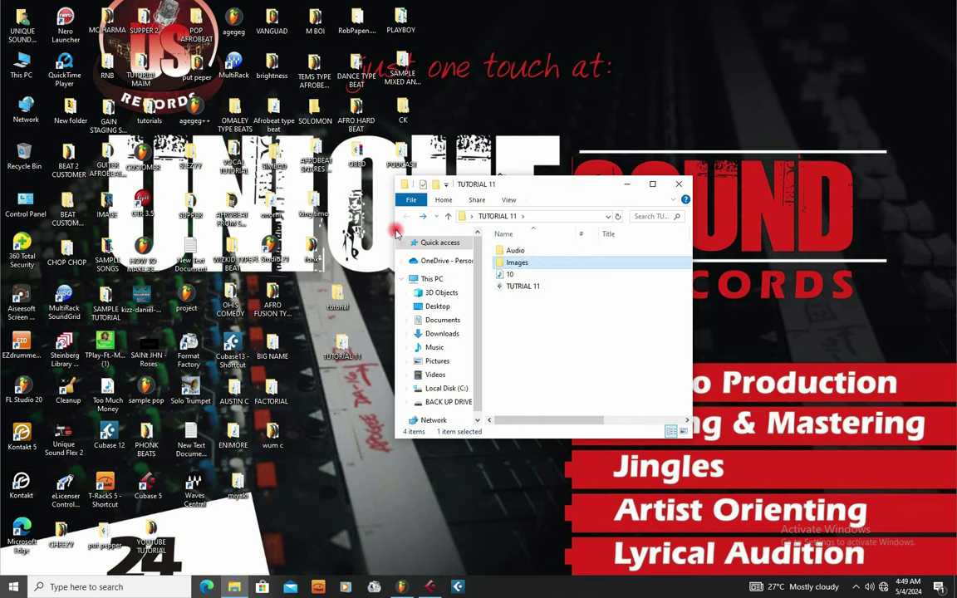
drag(506, 188, 303, 173)
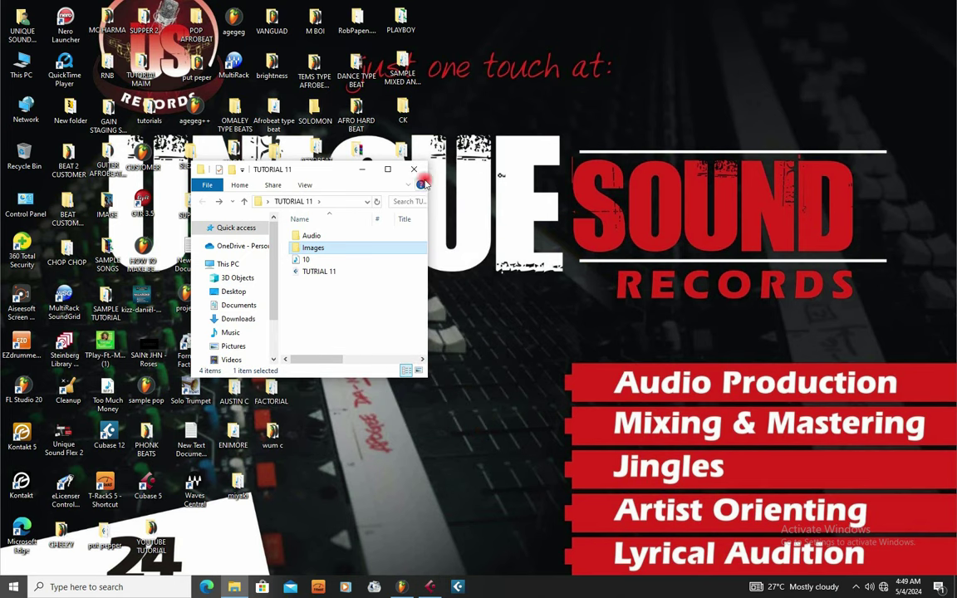
key(alt+F4)
right_click(339, 348)
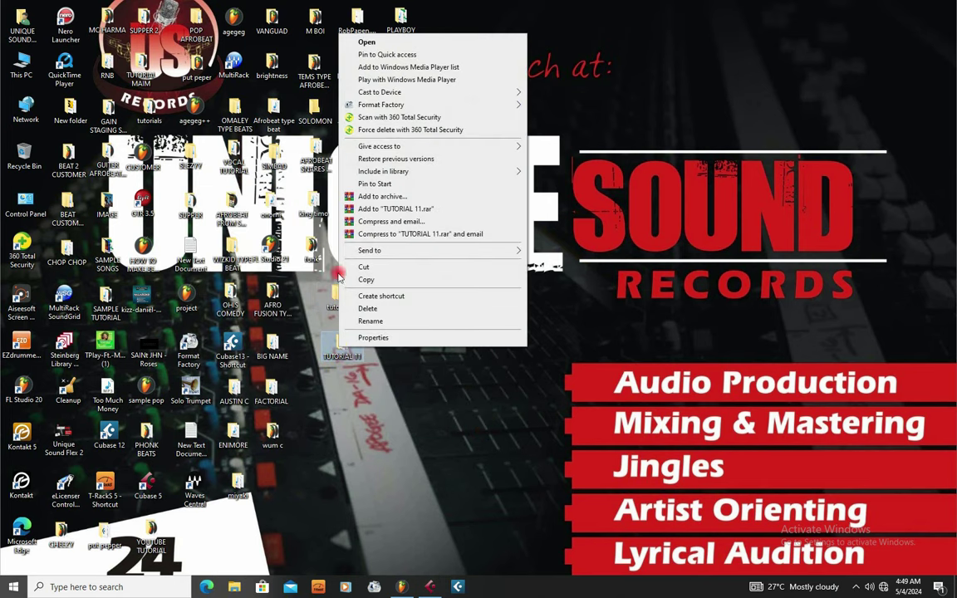